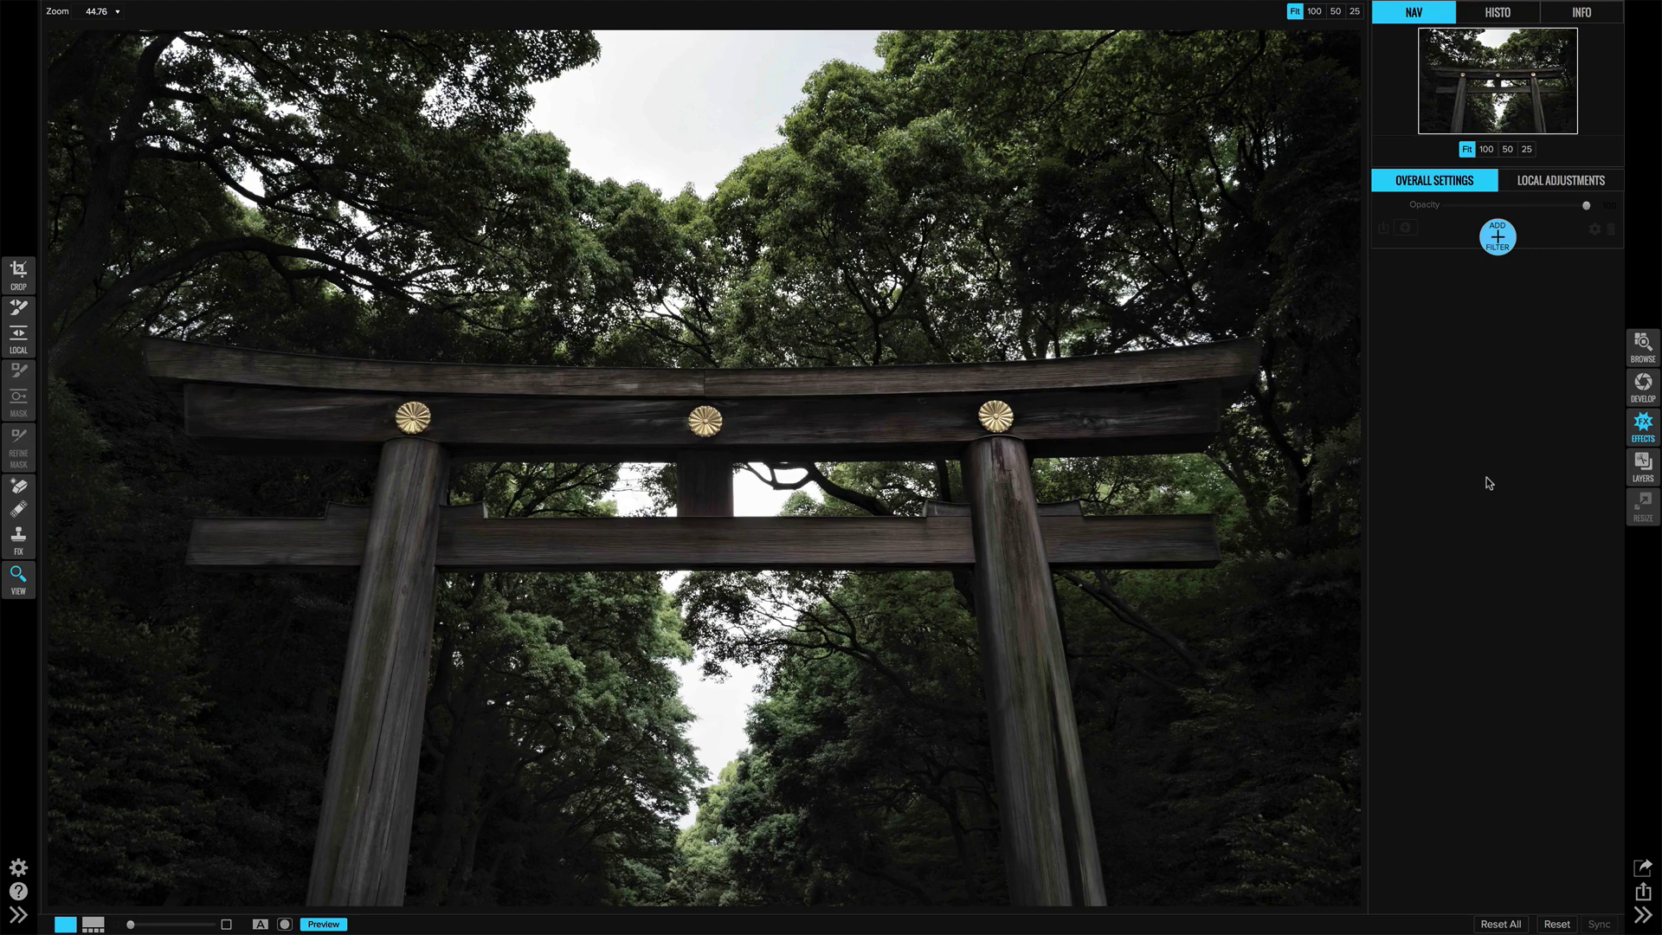
Step: Add a Black & White filter with automatic colour conversion
left_click(1500, 242)
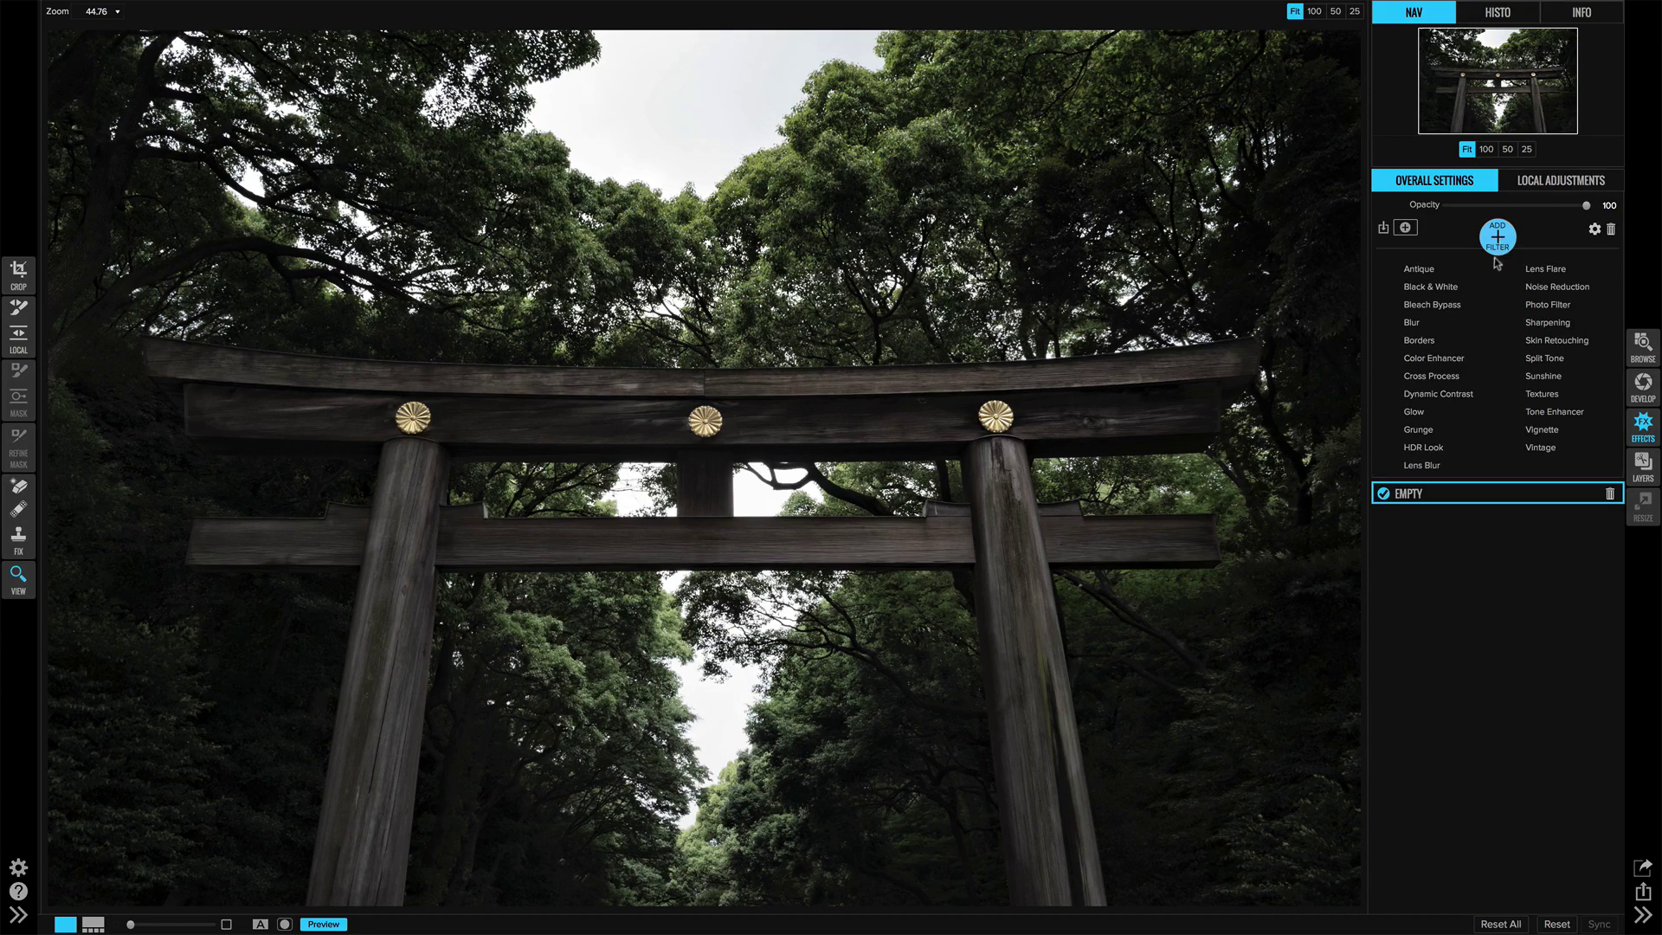
left_click(1457, 287)
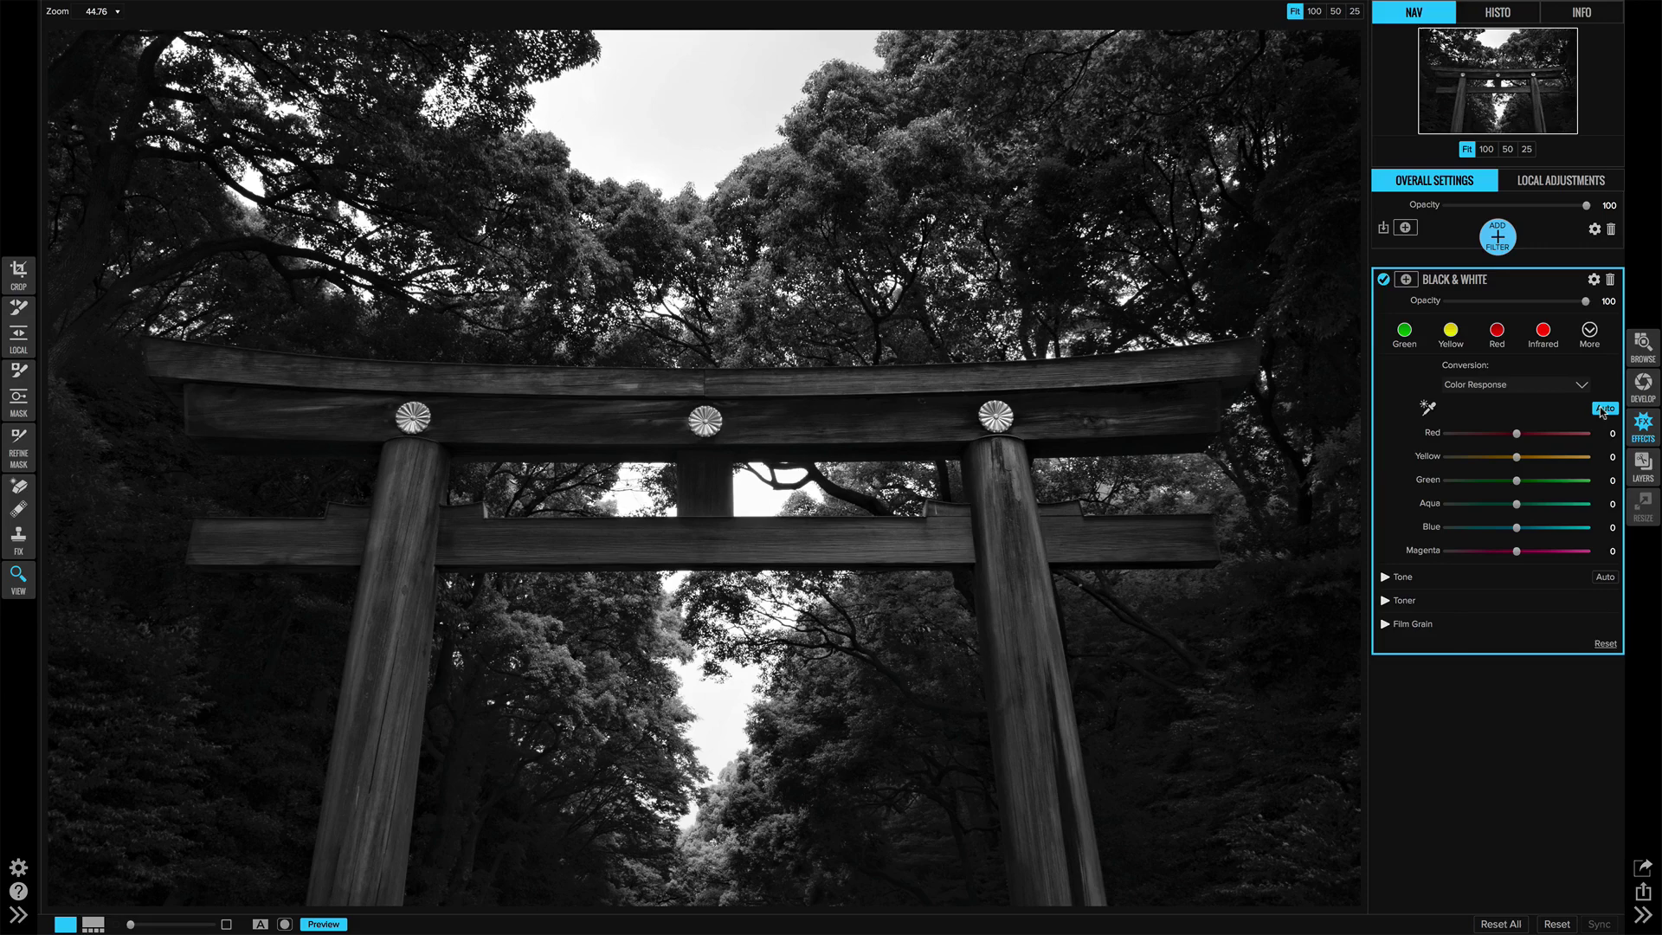
left_click(1603, 412)
Step: Set Film Grain to None and blend the filter down to 36 opacity
left_click(1390, 630)
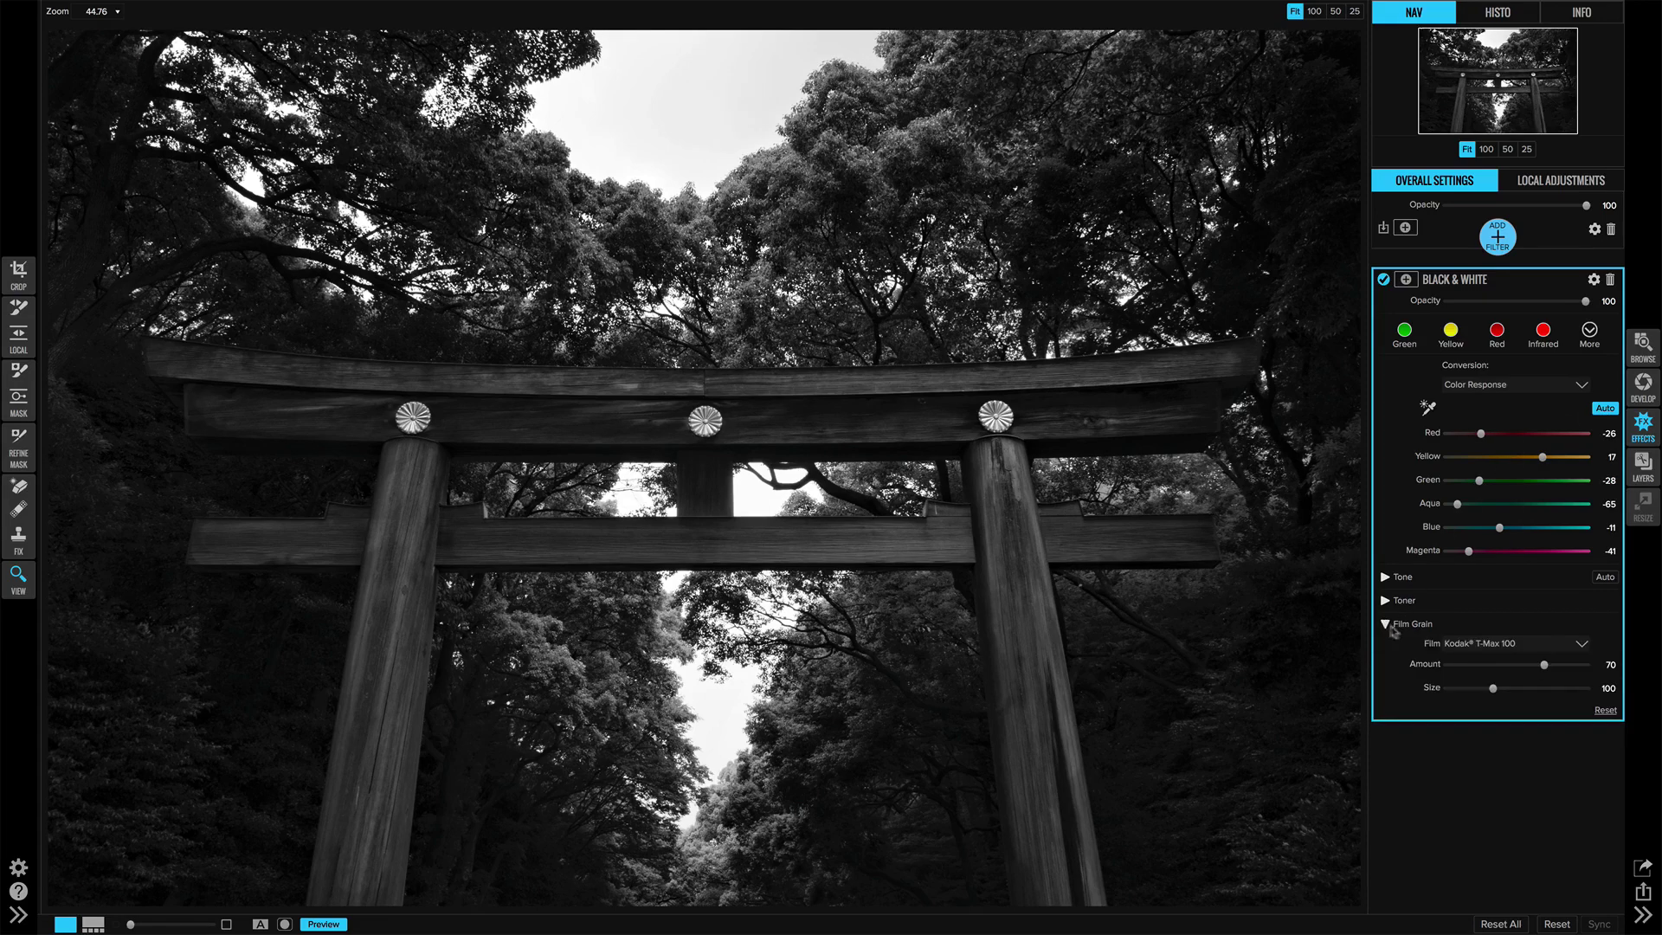
left_click(1452, 648)
scroll(1454, 684, "up", 5)
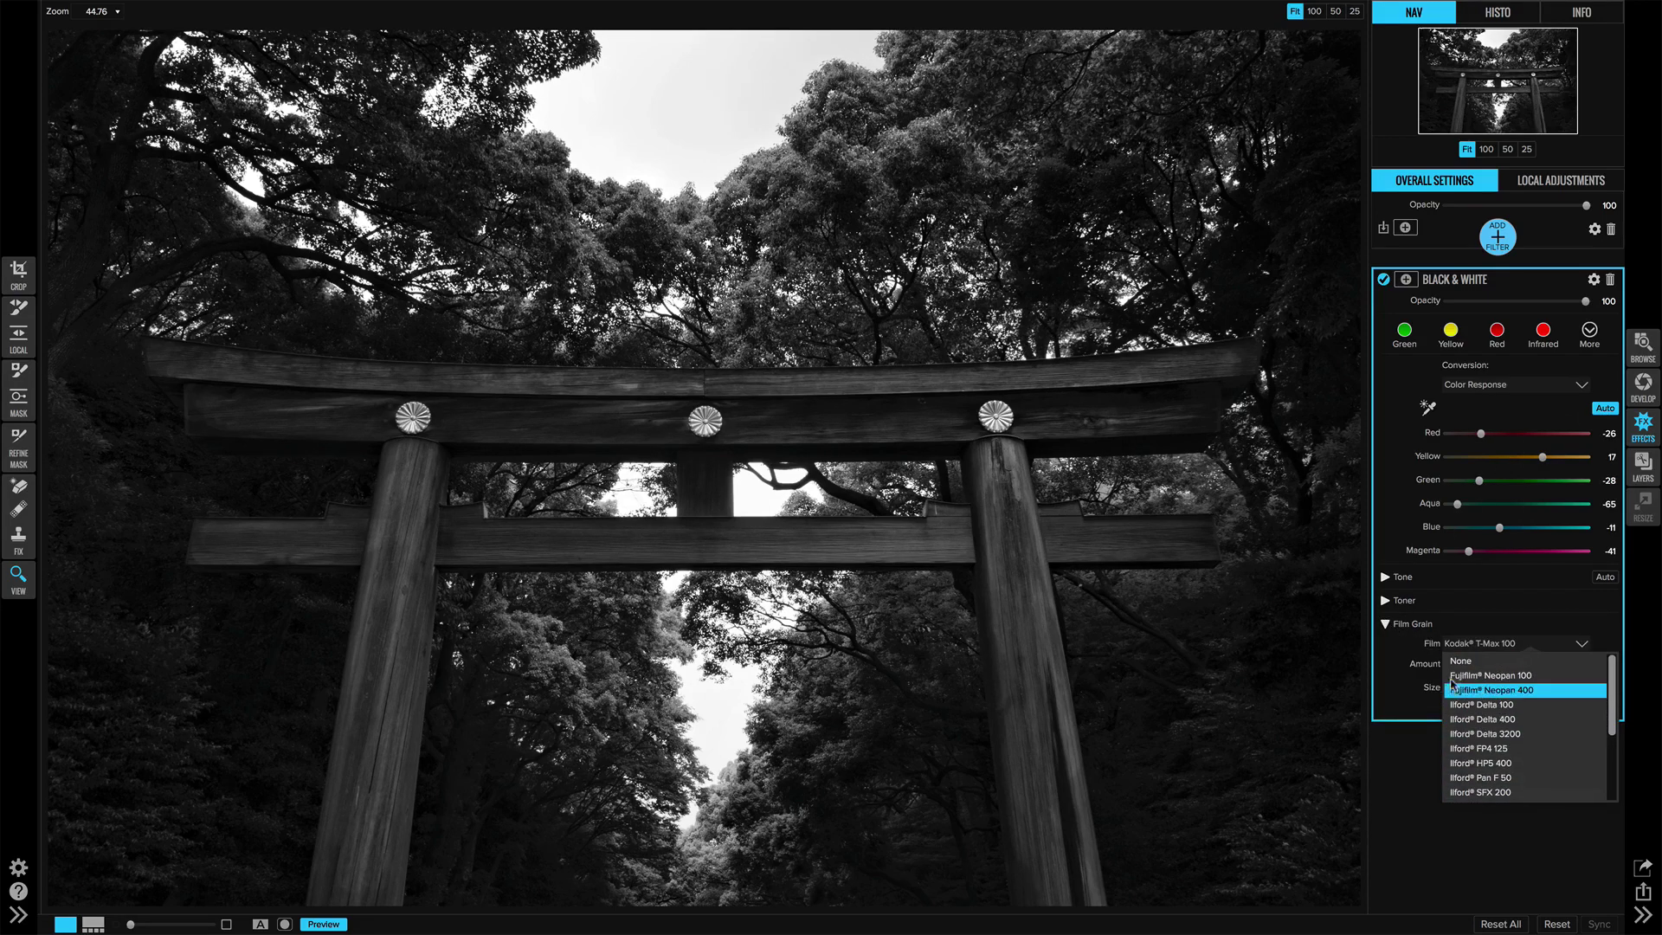
left_click(1461, 660)
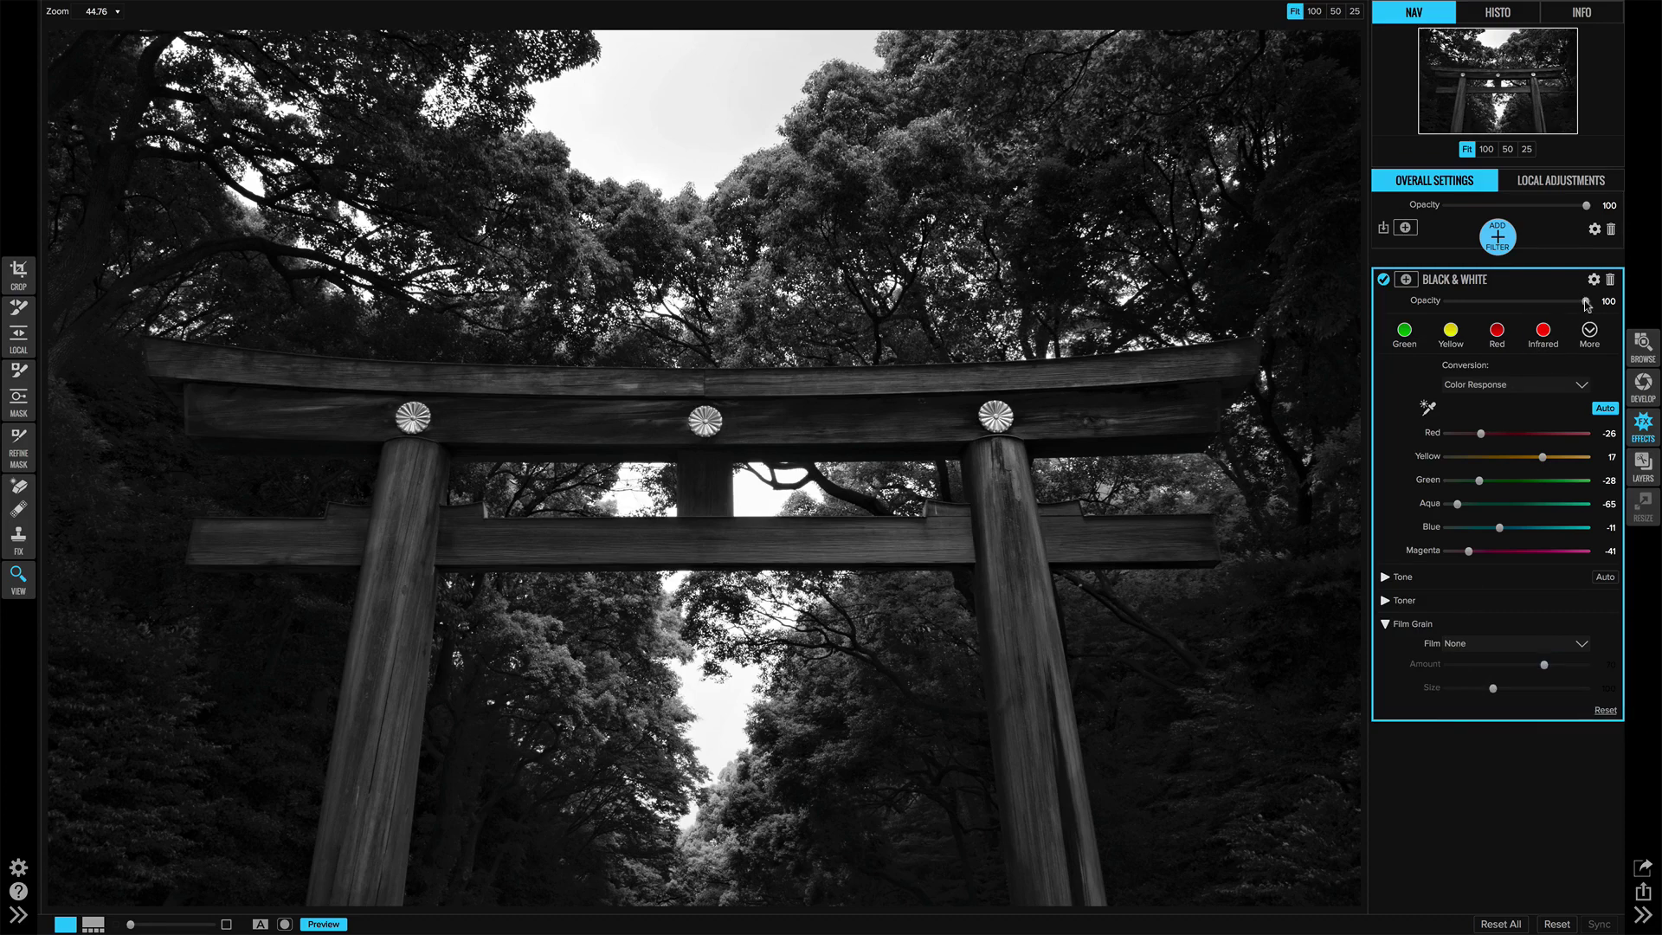
left_click_drag(1585, 302, 1494, 307)
Step: Add a Dynamic Contrast filter above Black & White with Shadows raised to 11
left_click(1498, 239)
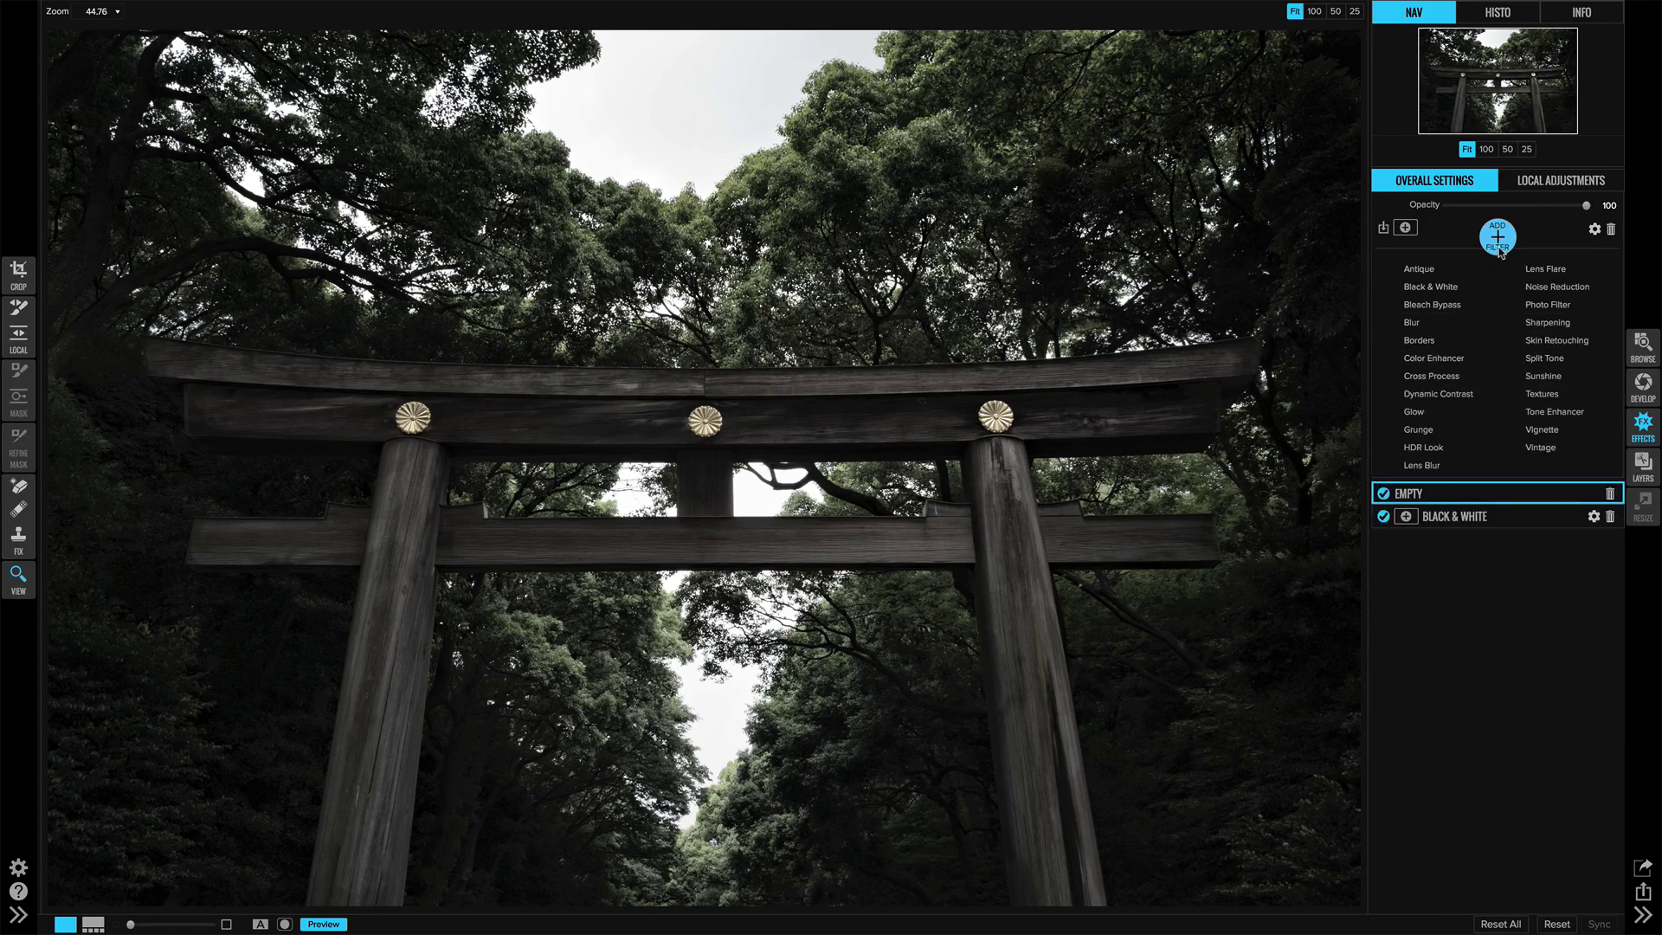
left_click(1442, 394)
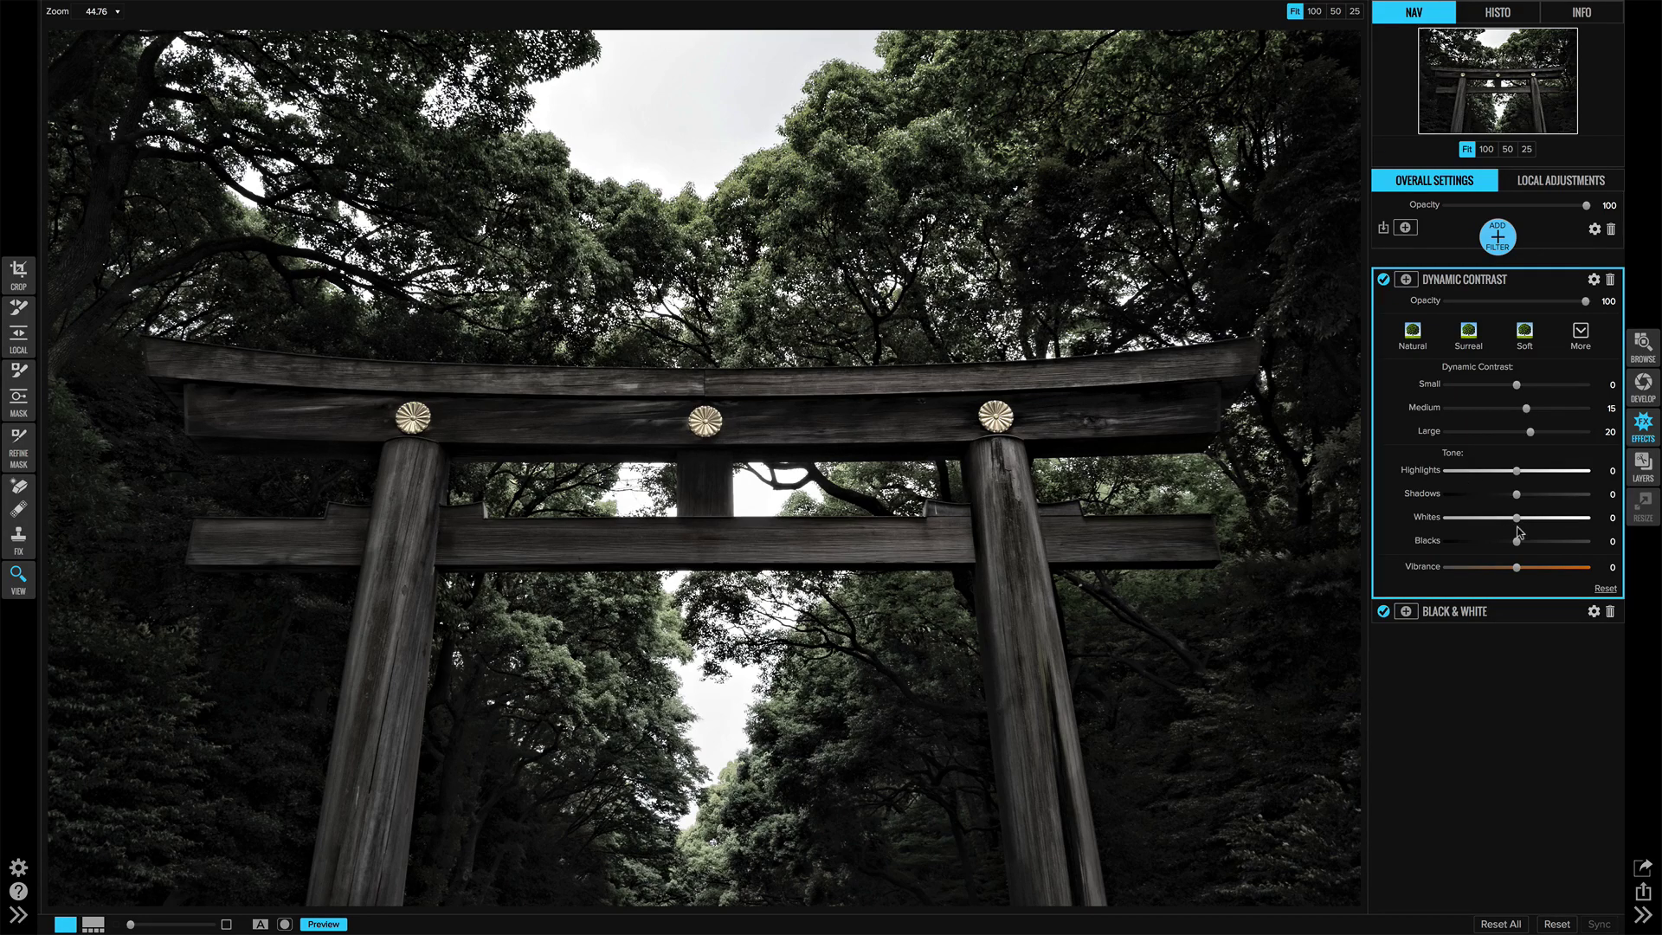
left_click_drag(1518, 496, 1526, 498)
Step: Add another Dynamic Contrast filter set to Small 13, Medium 27 and Large 29
left_click(1498, 236)
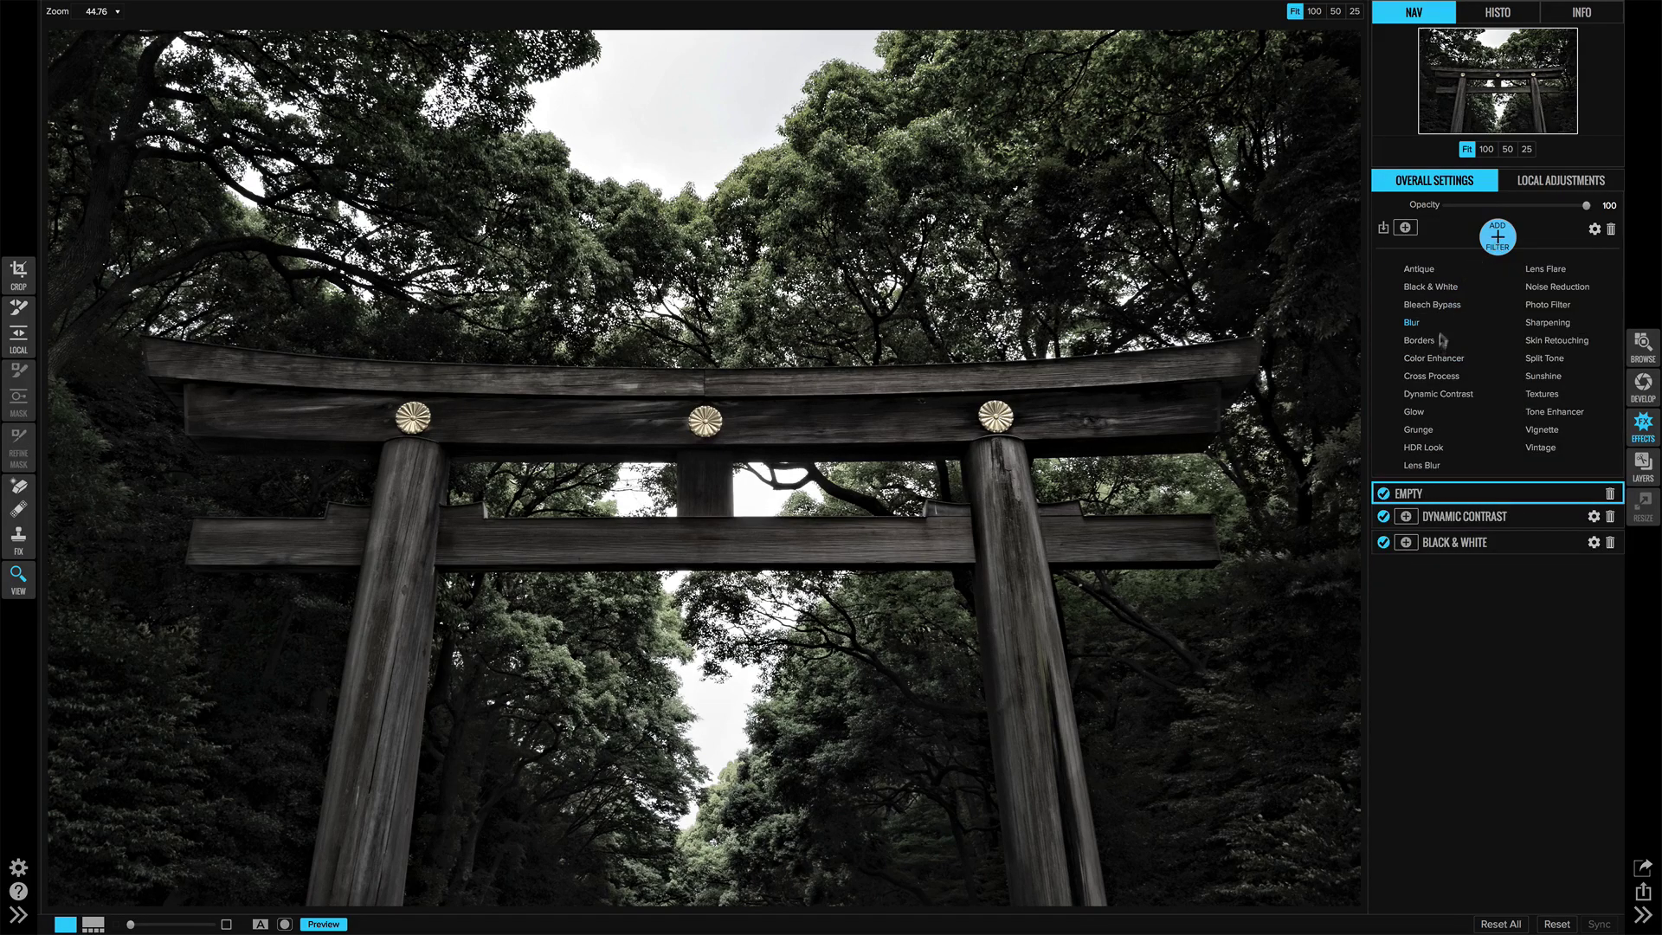
left_click(1436, 394)
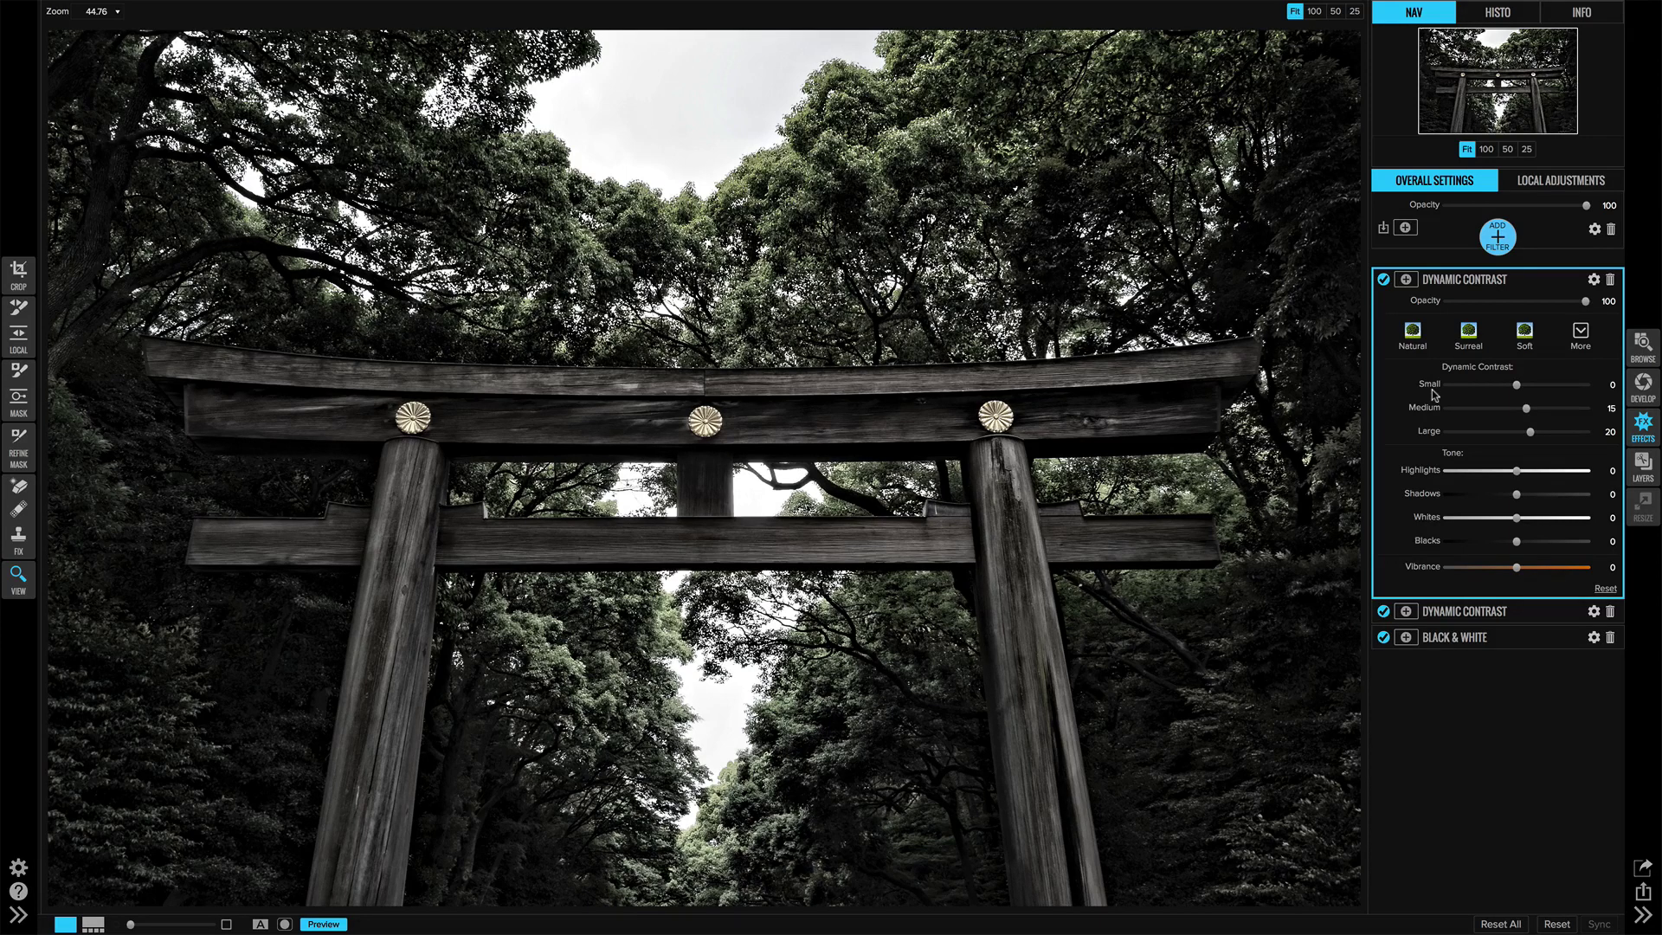
left_click_drag(1519, 387, 1537, 435)
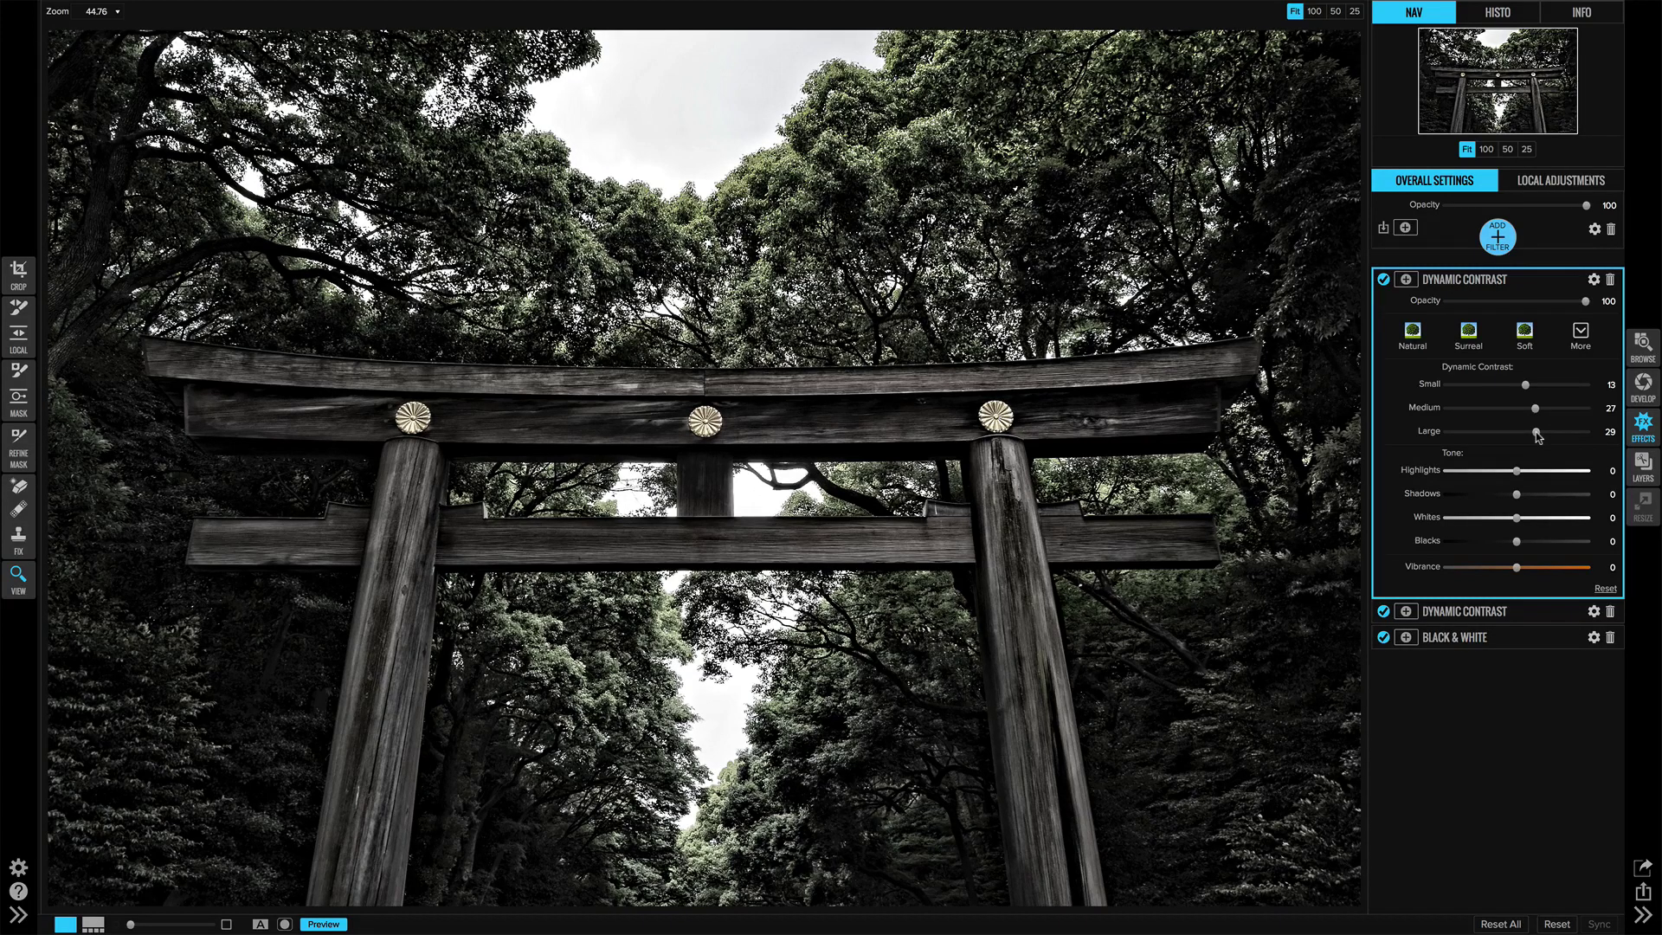
Step: Give the top Dynamic Contrast an inverted mask and set the brush to size 200, feather 35
left_click(1406, 281)
left_click(1469, 355)
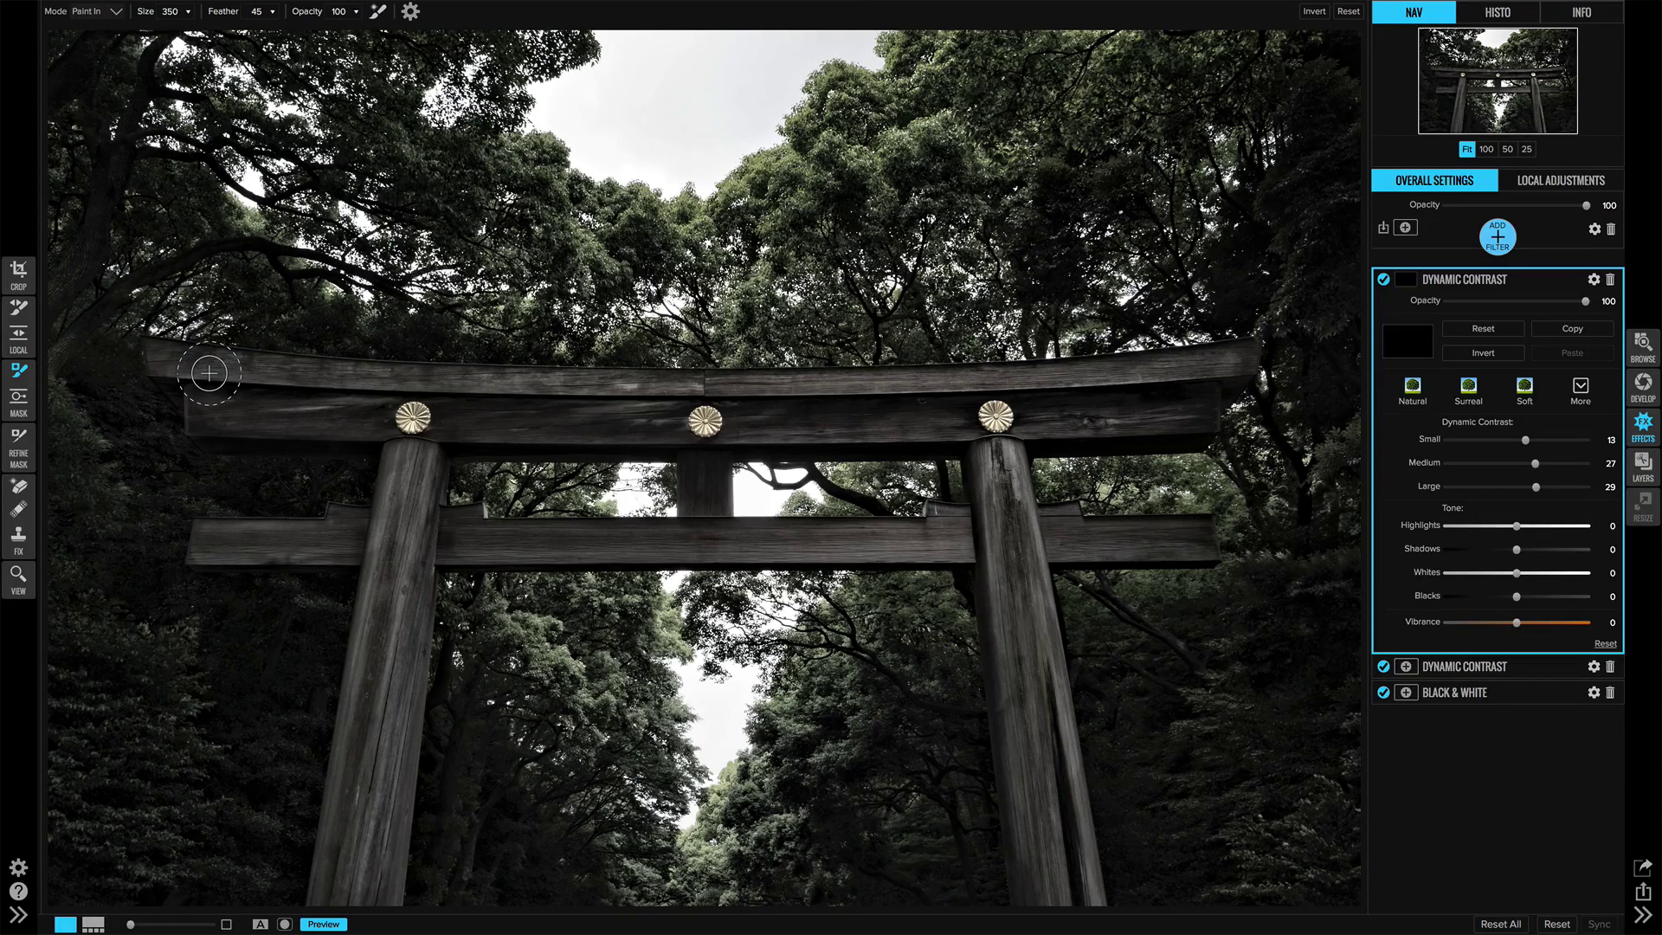
key("shift+bracketleft")
key("shift+bracketleft")
key("bracketleft")
key("bracketleft")
key("bracketleft")
Step: Paint the contrast back onto the gate's crossbeam and check the mask view
mouse_move(201, 374)
left_mouse_down()
mouse_move(736, 428)
mouse_move(608, 388)
mouse_move(1171, 378)
mouse_move(1131, 414)
mouse_move(1032, 423)
mouse_move(1001, 621)
mouse_move(1035, 905)
mouse_move(1055, 608)
mouse_move(1206, 546)
mouse_move(693, 535)
mouse_move(710, 475)
mouse_move(696, 521)
mouse_move(261, 540)
mouse_move(377, 563)
mouse_move(353, 877)
mouse_move(402, 628)
mouse_move(393, 877)
mouse_move(430, 470)
mouse_move(368, 458)
mouse_move(445, 409)
mouse_move(531, 412)
mouse_move(384, 408)
mouse_move(344, 369)
mouse_move(785, 374)
mouse_move(521, 383)
left_mouse_up()
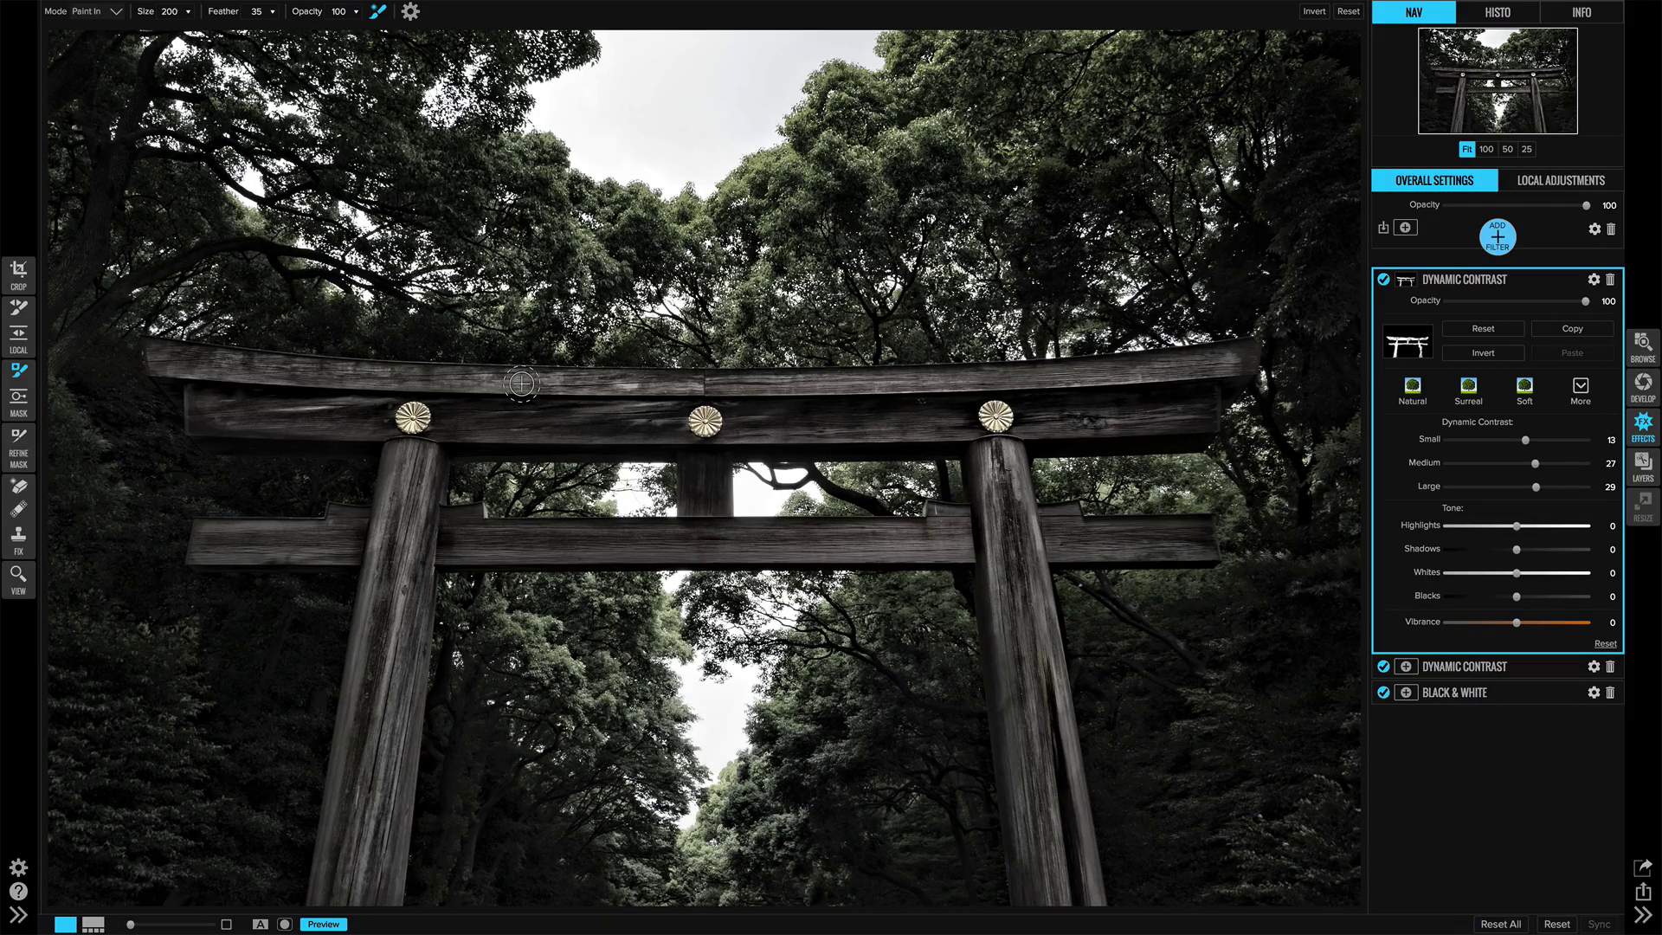
key("ctrl+m")
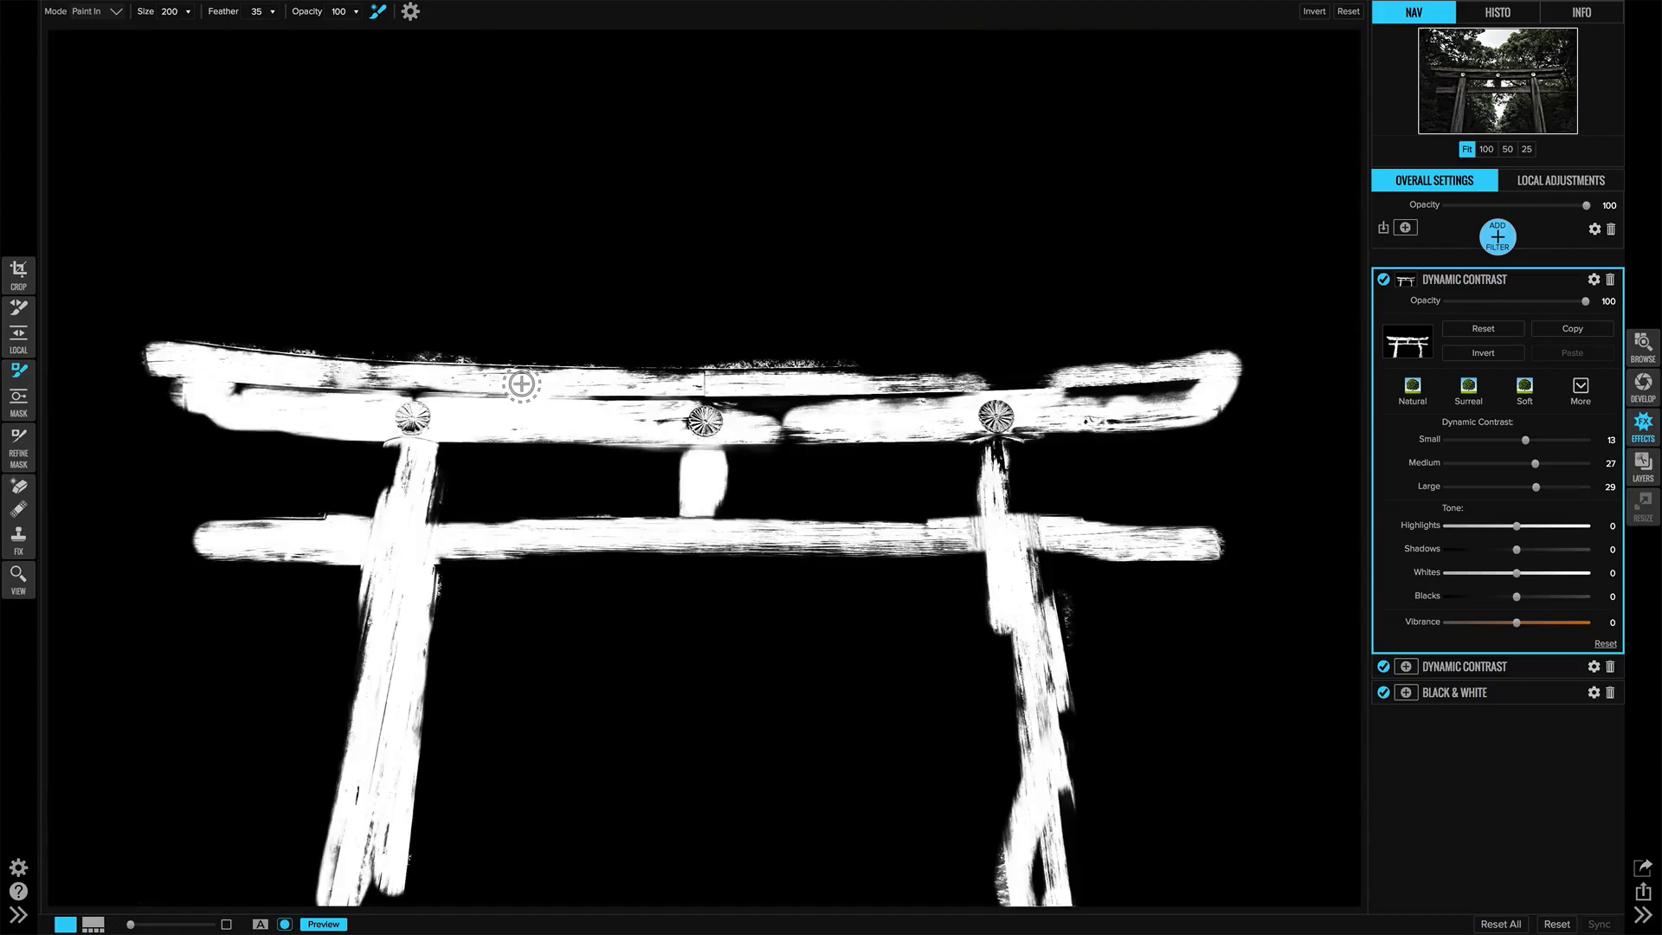
key("ctrl+m")
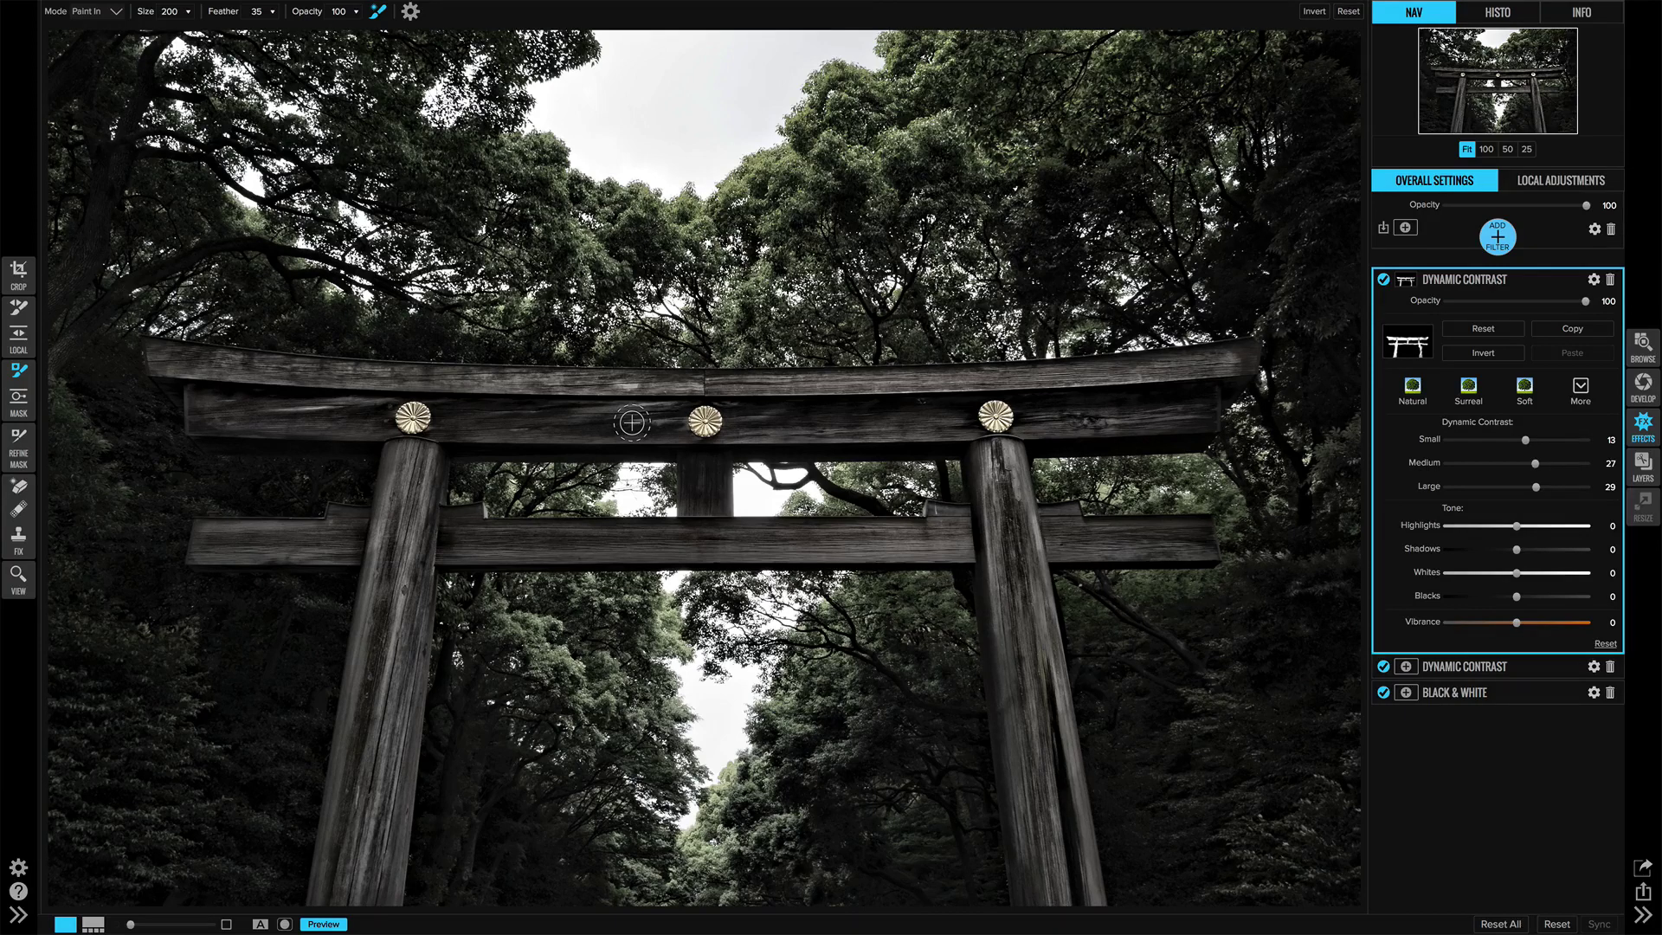
Step: Copy the gate mask, then add a Softlight Glow with Amount 70, Halo 10, Opacity 32
left_click(1554, 334)
left_click(1498, 237)
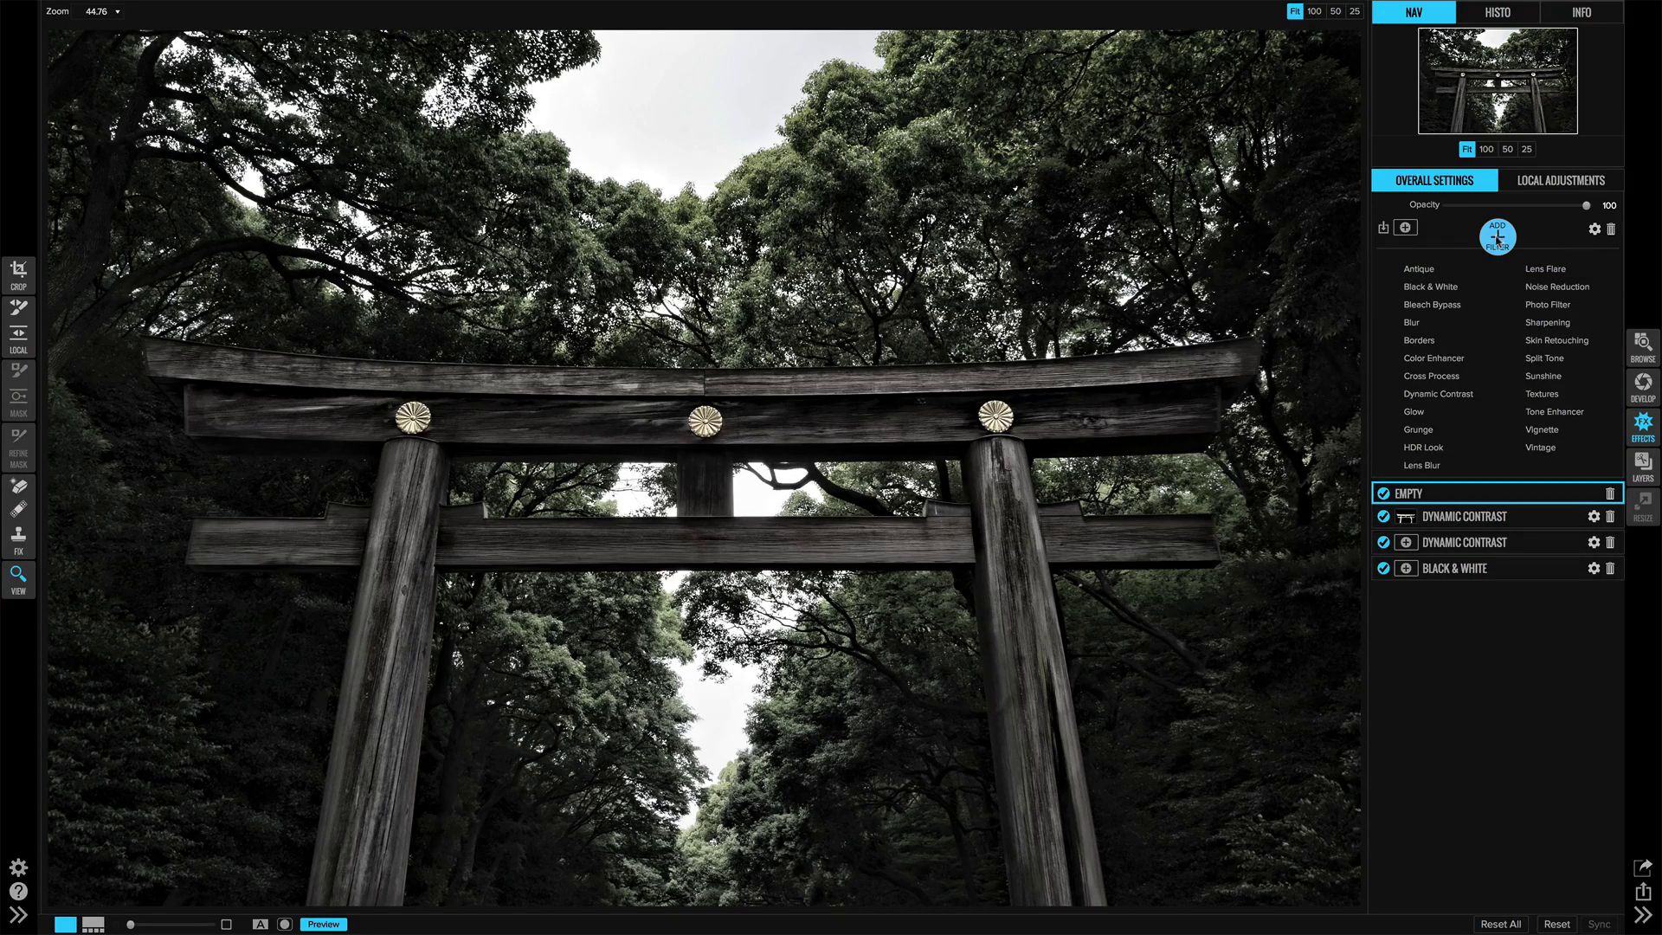
left_click(1424, 412)
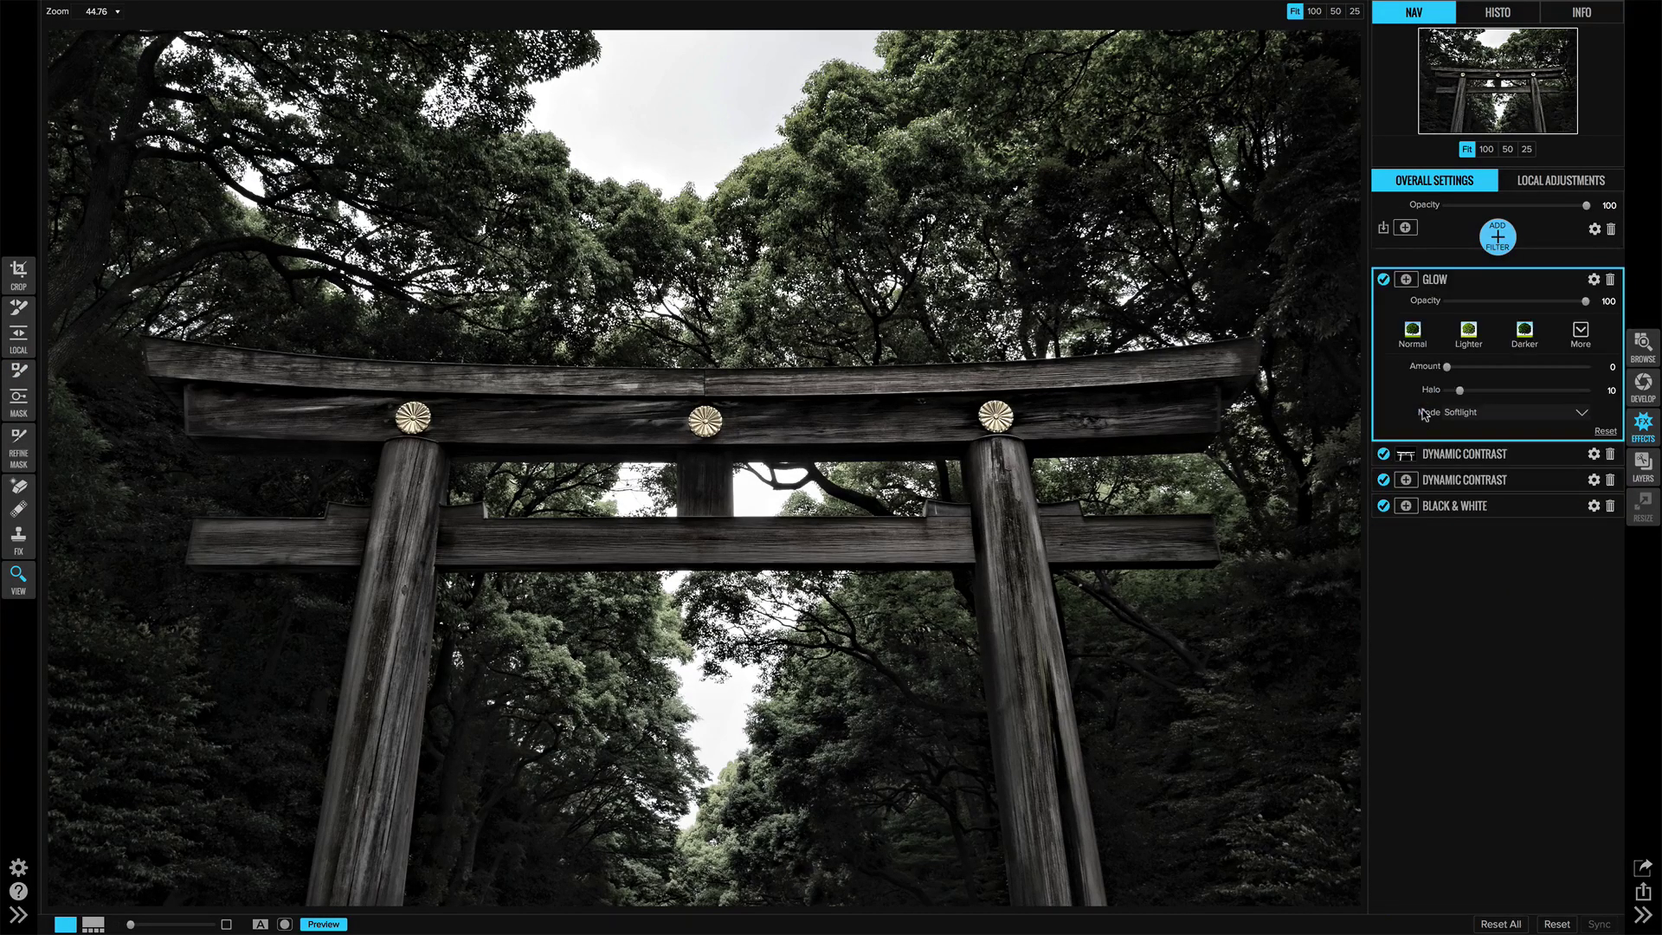
left_click_drag(1448, 368, 1546, 375)
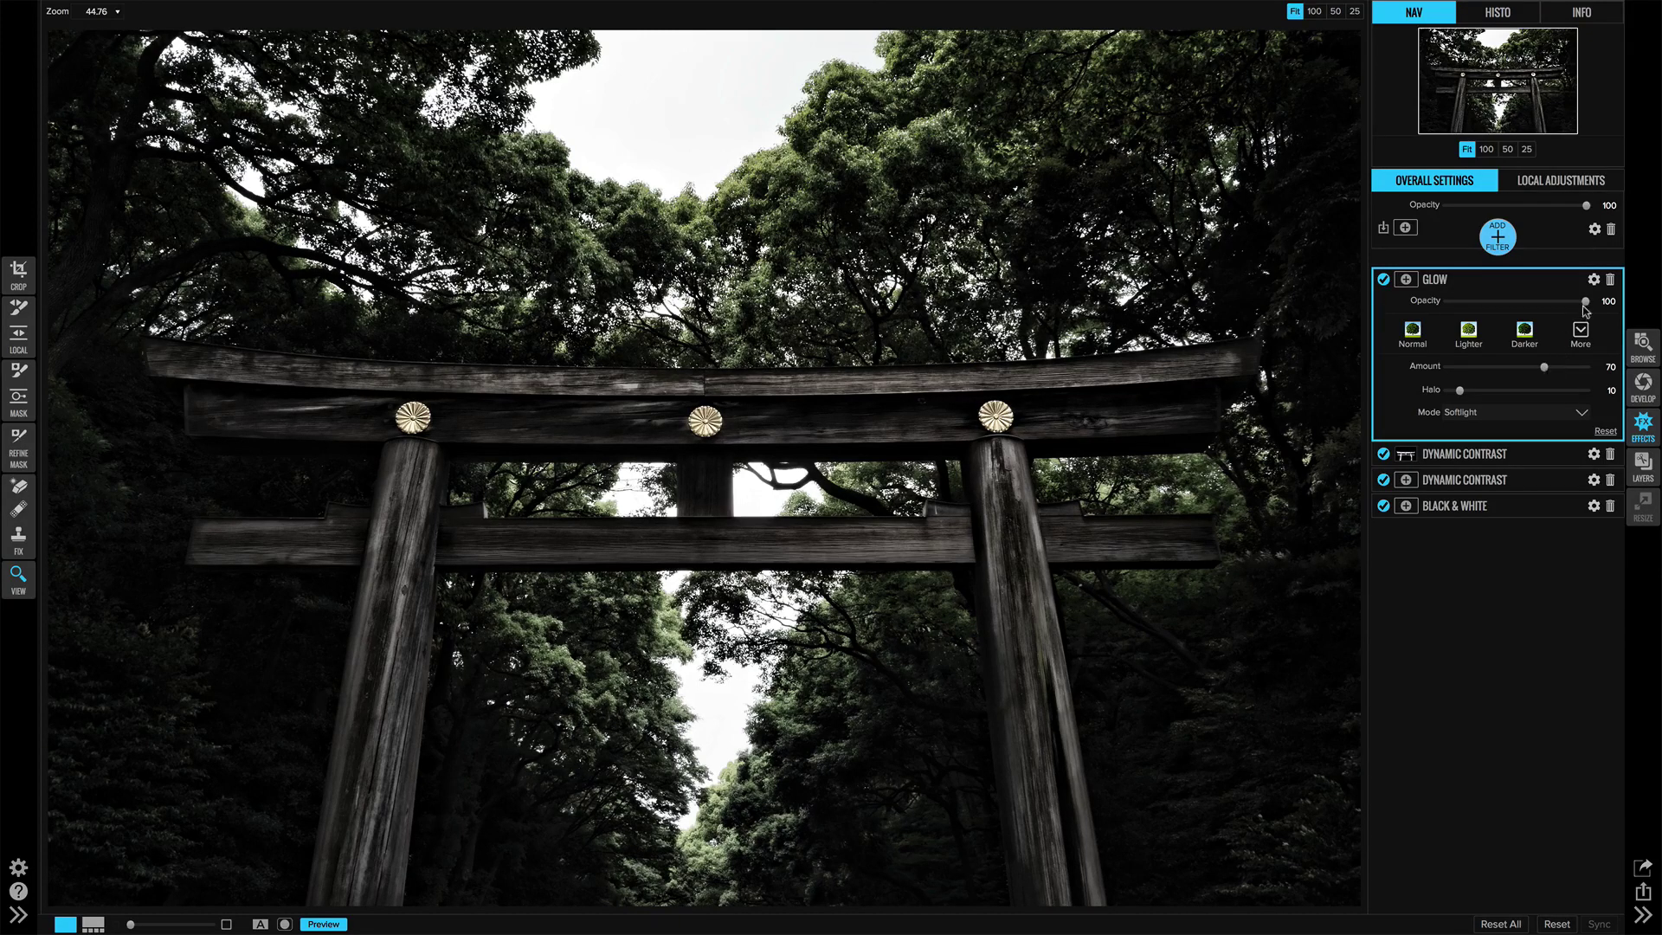
left_click_drag(1586, 301, 1490, 312)
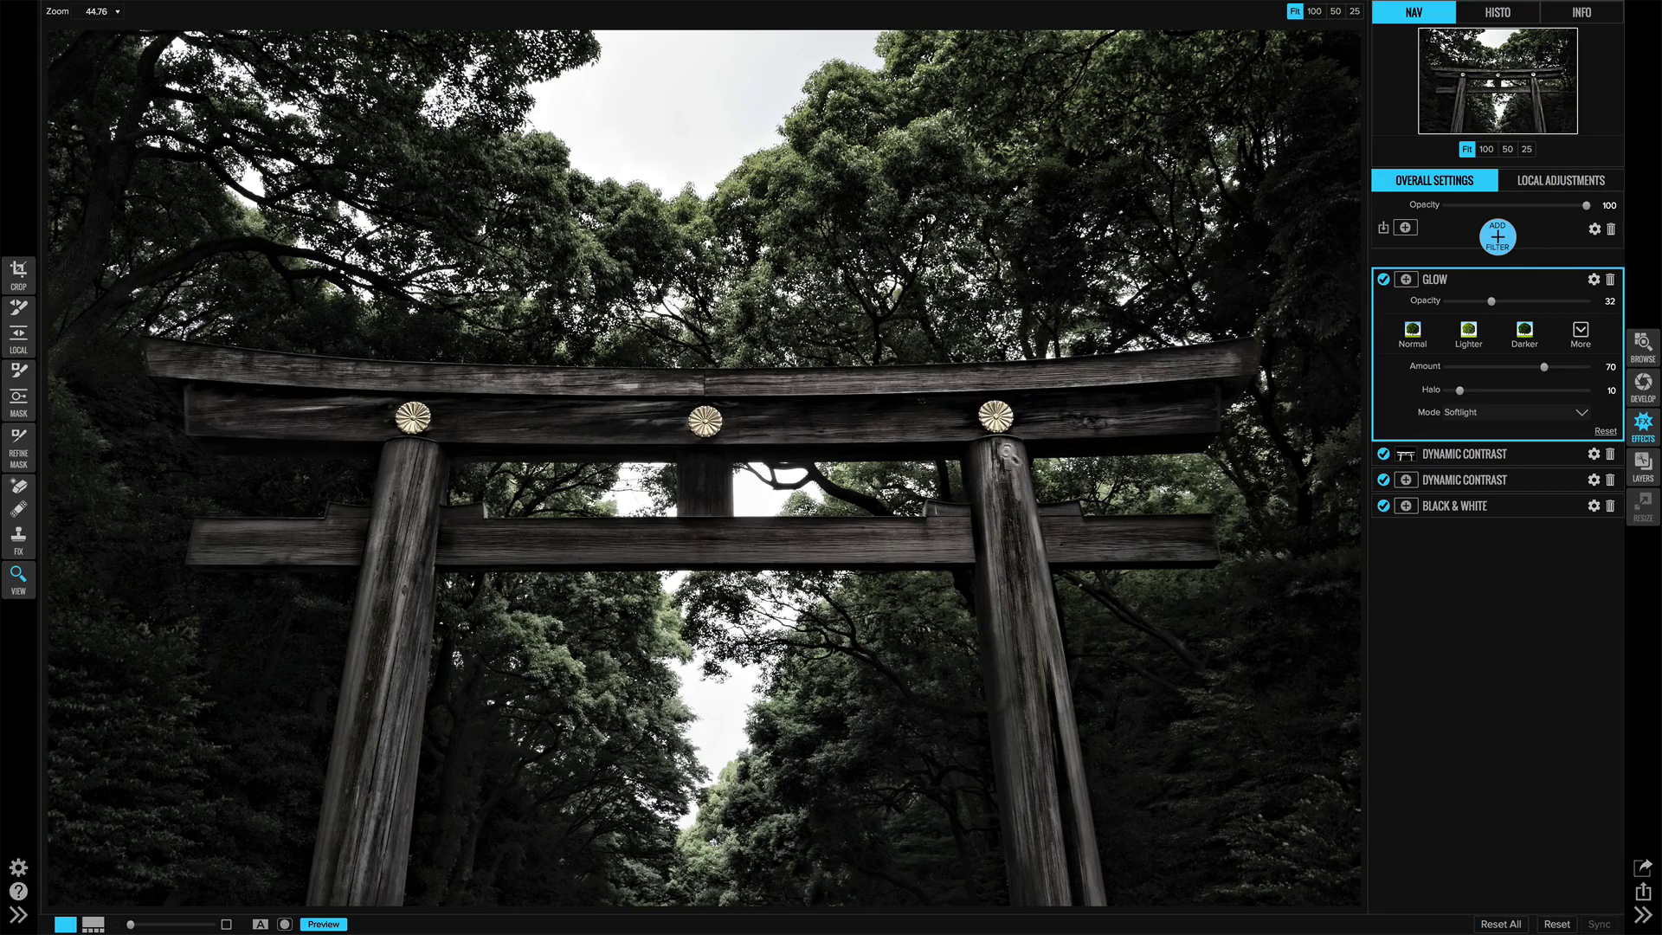
Step: Paste the copied gate mask onto the Glow filter and invert it to exclude the torii
left_click(1406, 279)
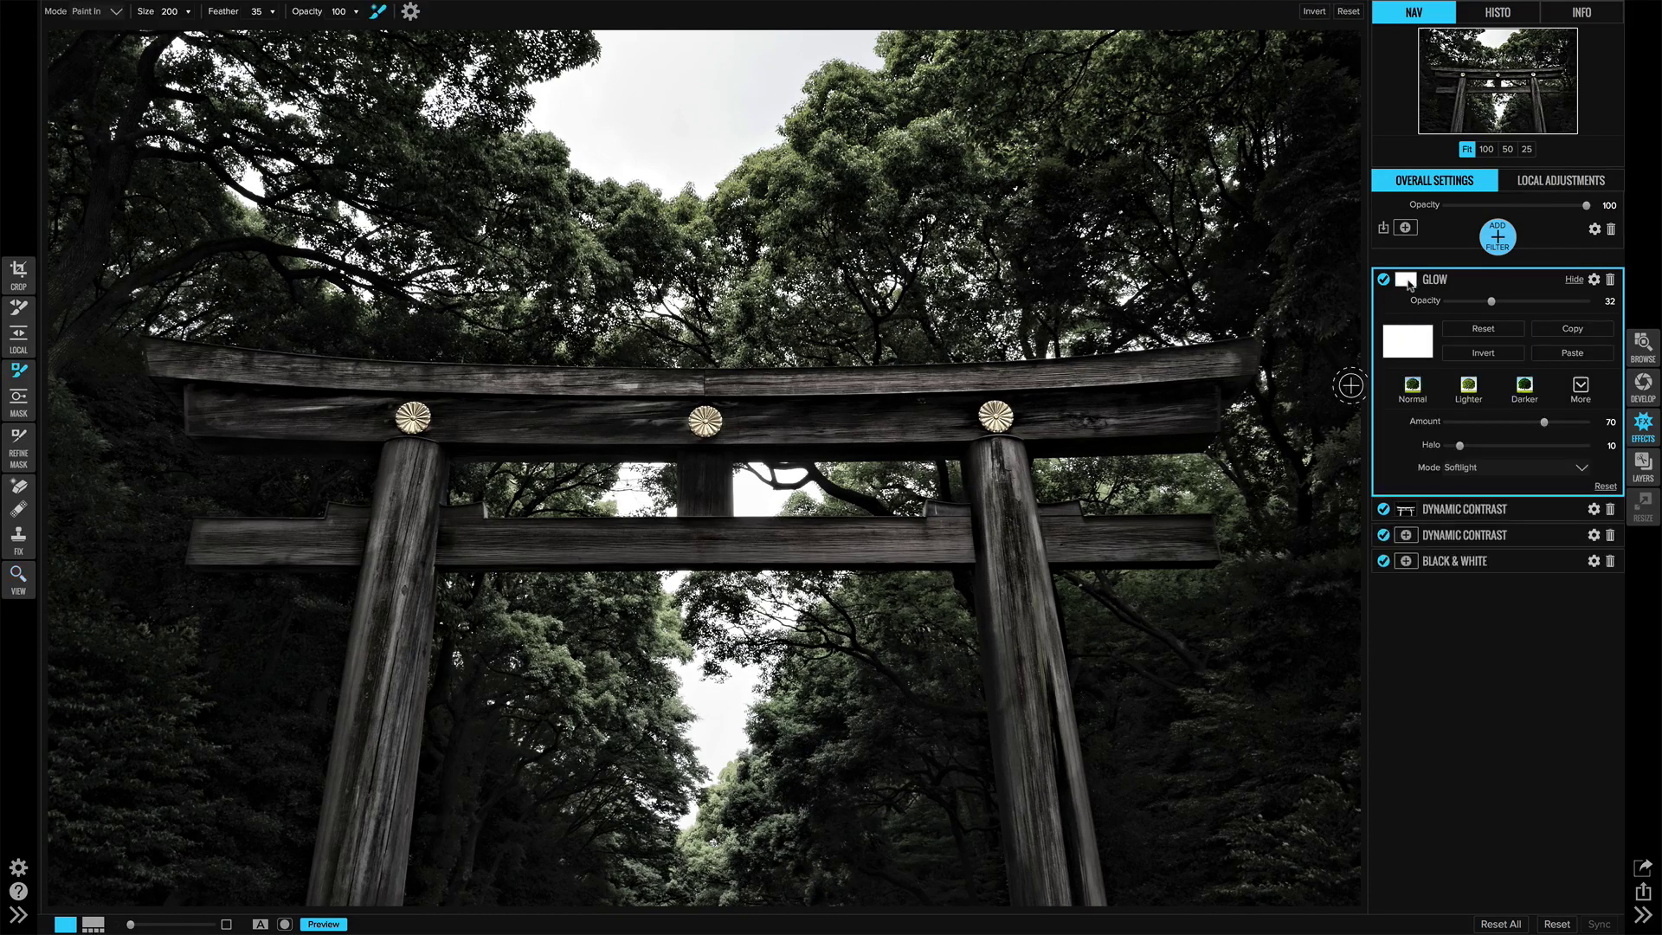
left_click(1556, 356)
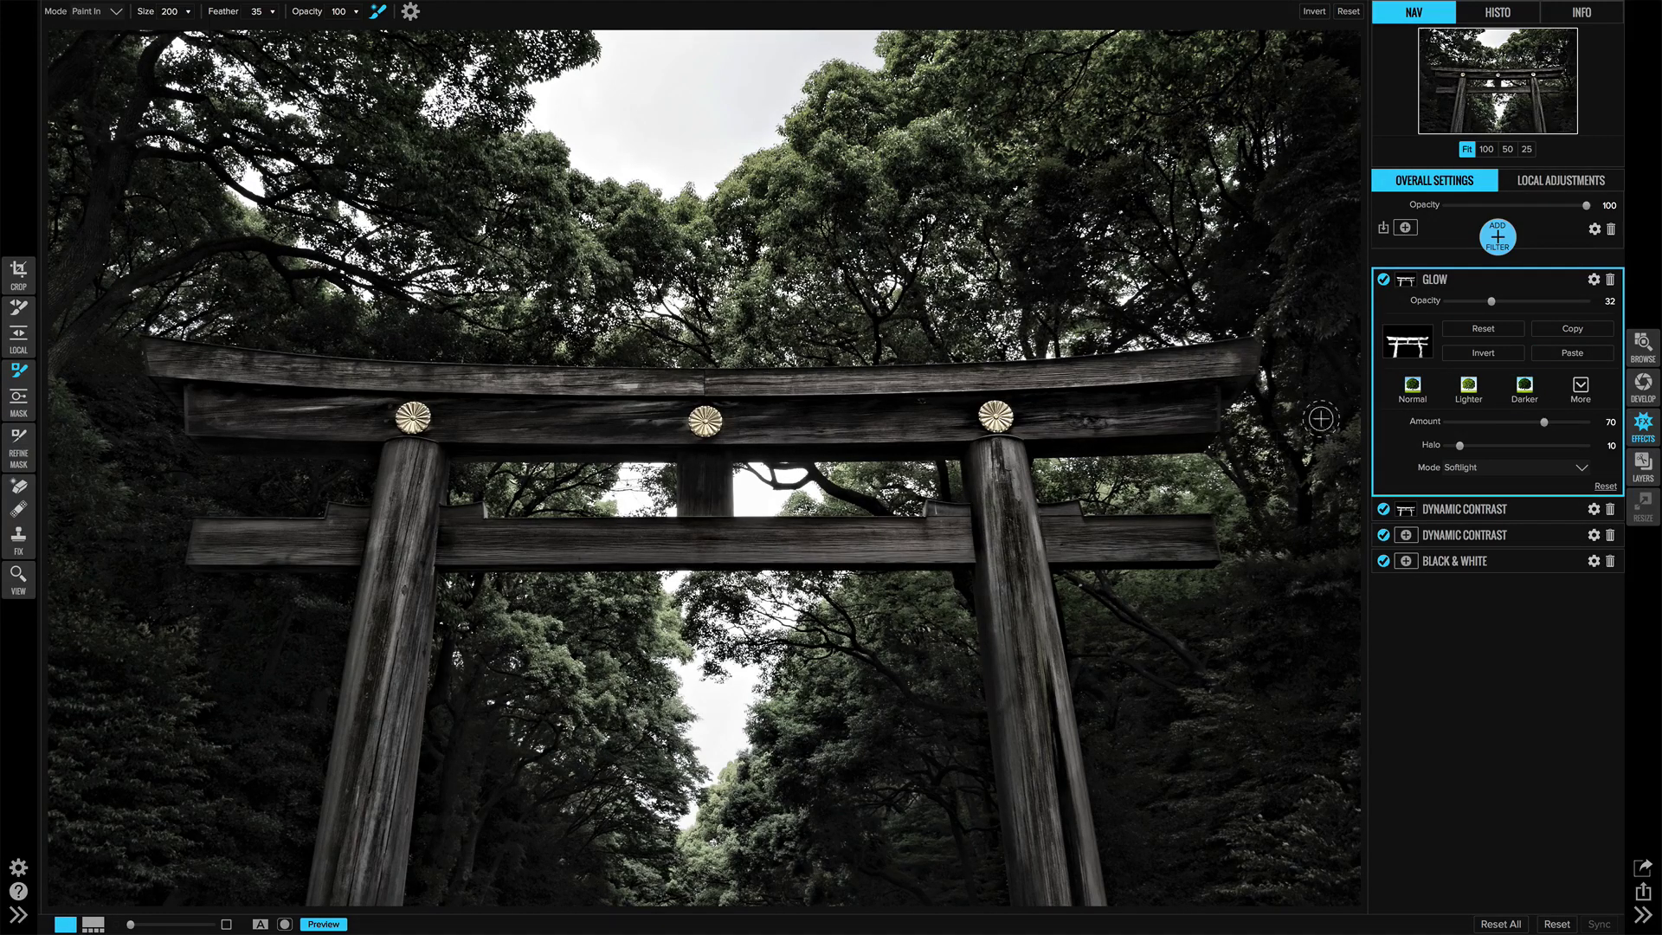
left_click(1498, 352)
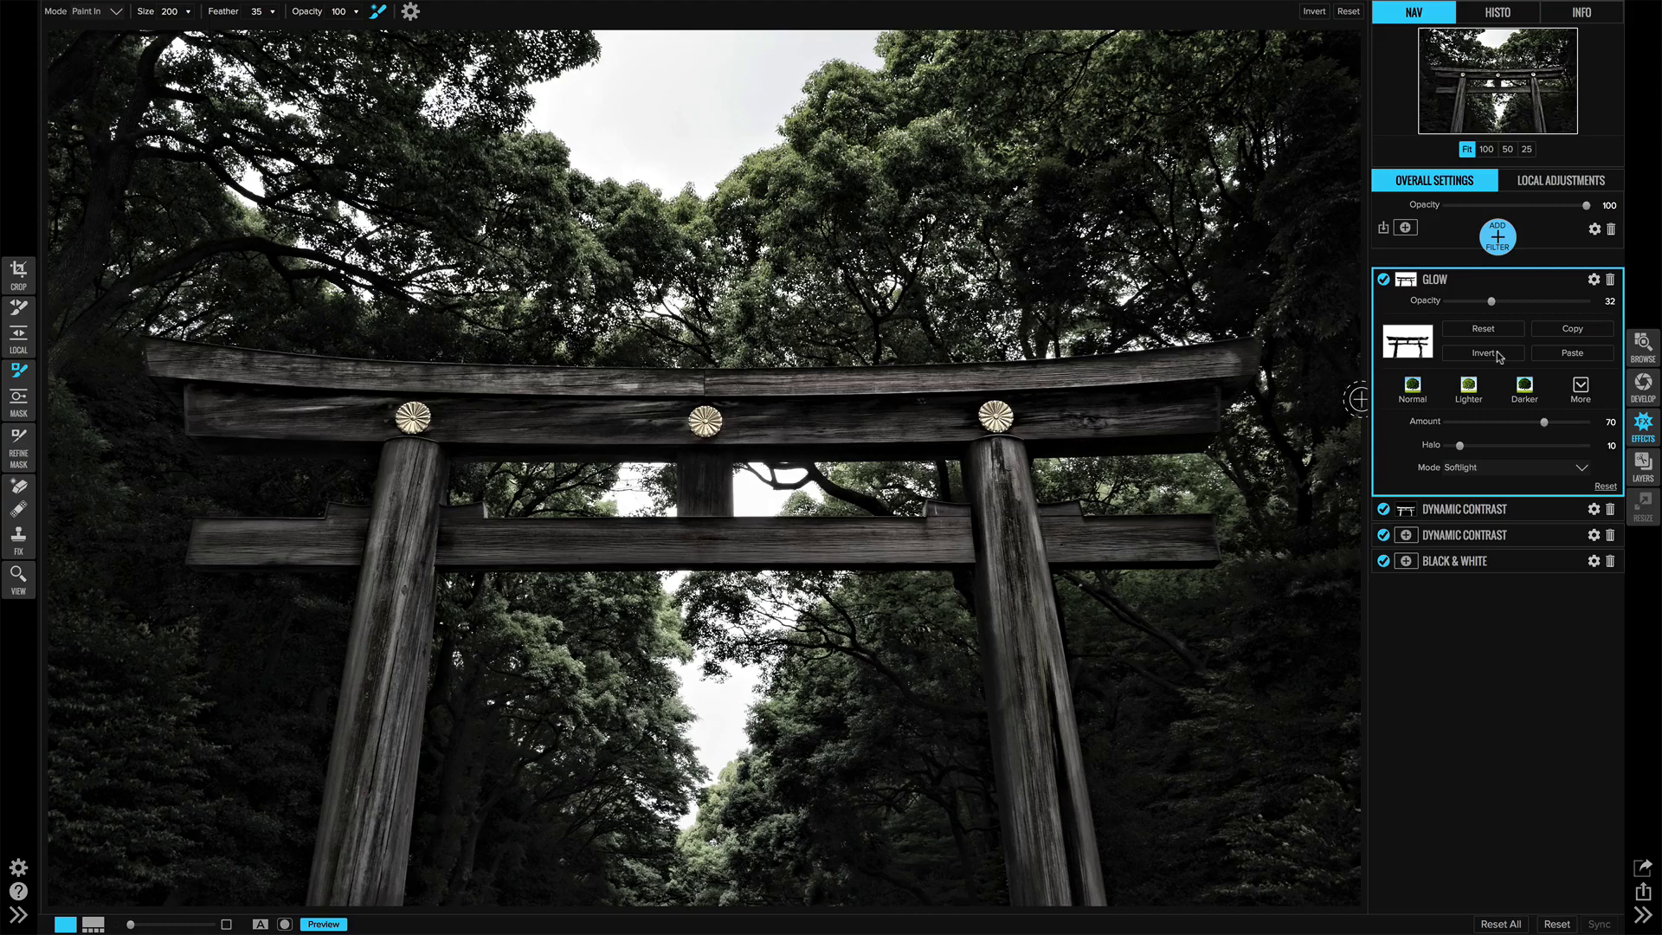
Step: Add a Vignette with Brightness -51, Size 61, Feather 100 and Roundness -17
left_click(1499, 240)
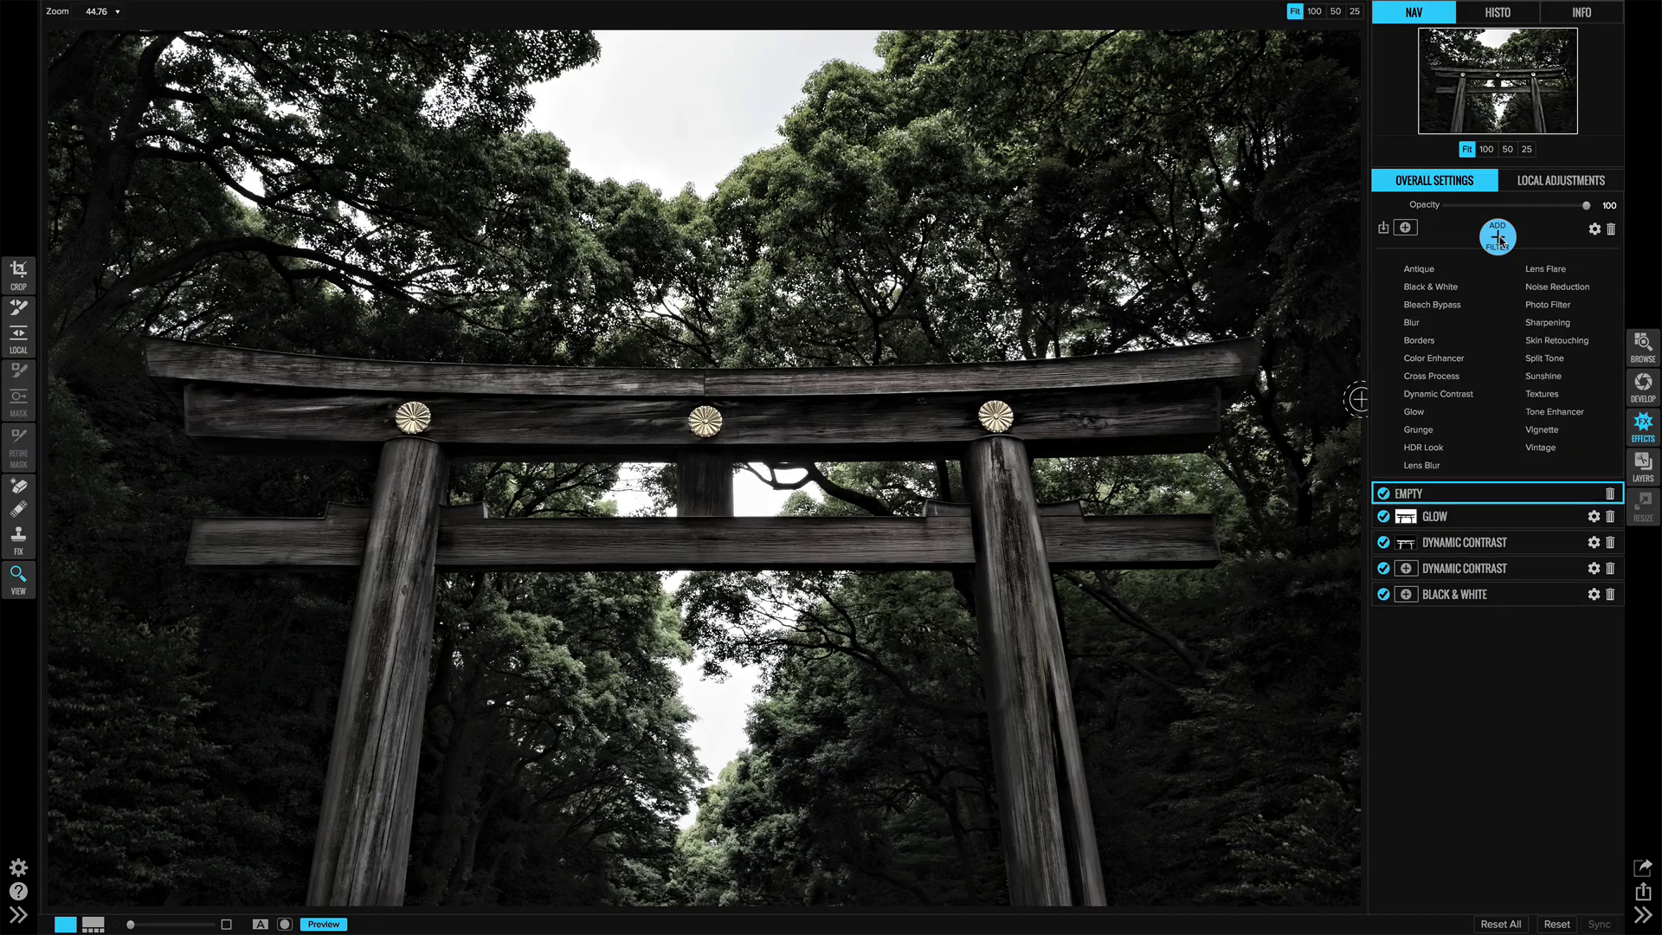
left_click(1539, 429)
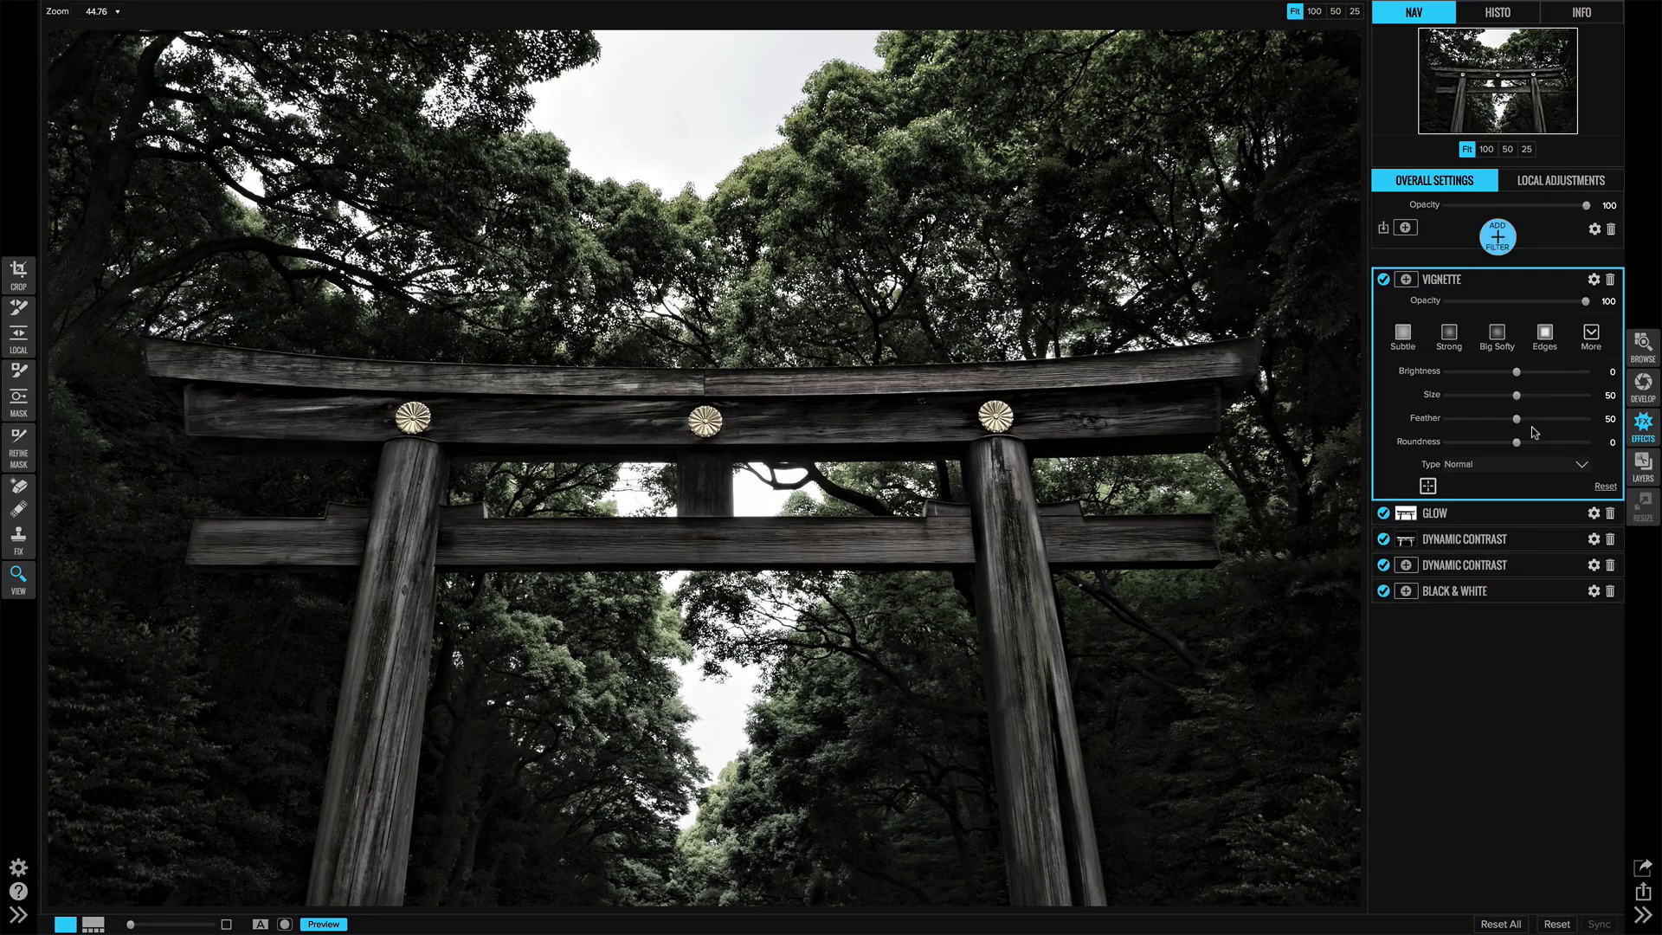
left_click_drag(1517, 418, 1447, 419)
left_click_drag(1517, 372, 1482, 375)
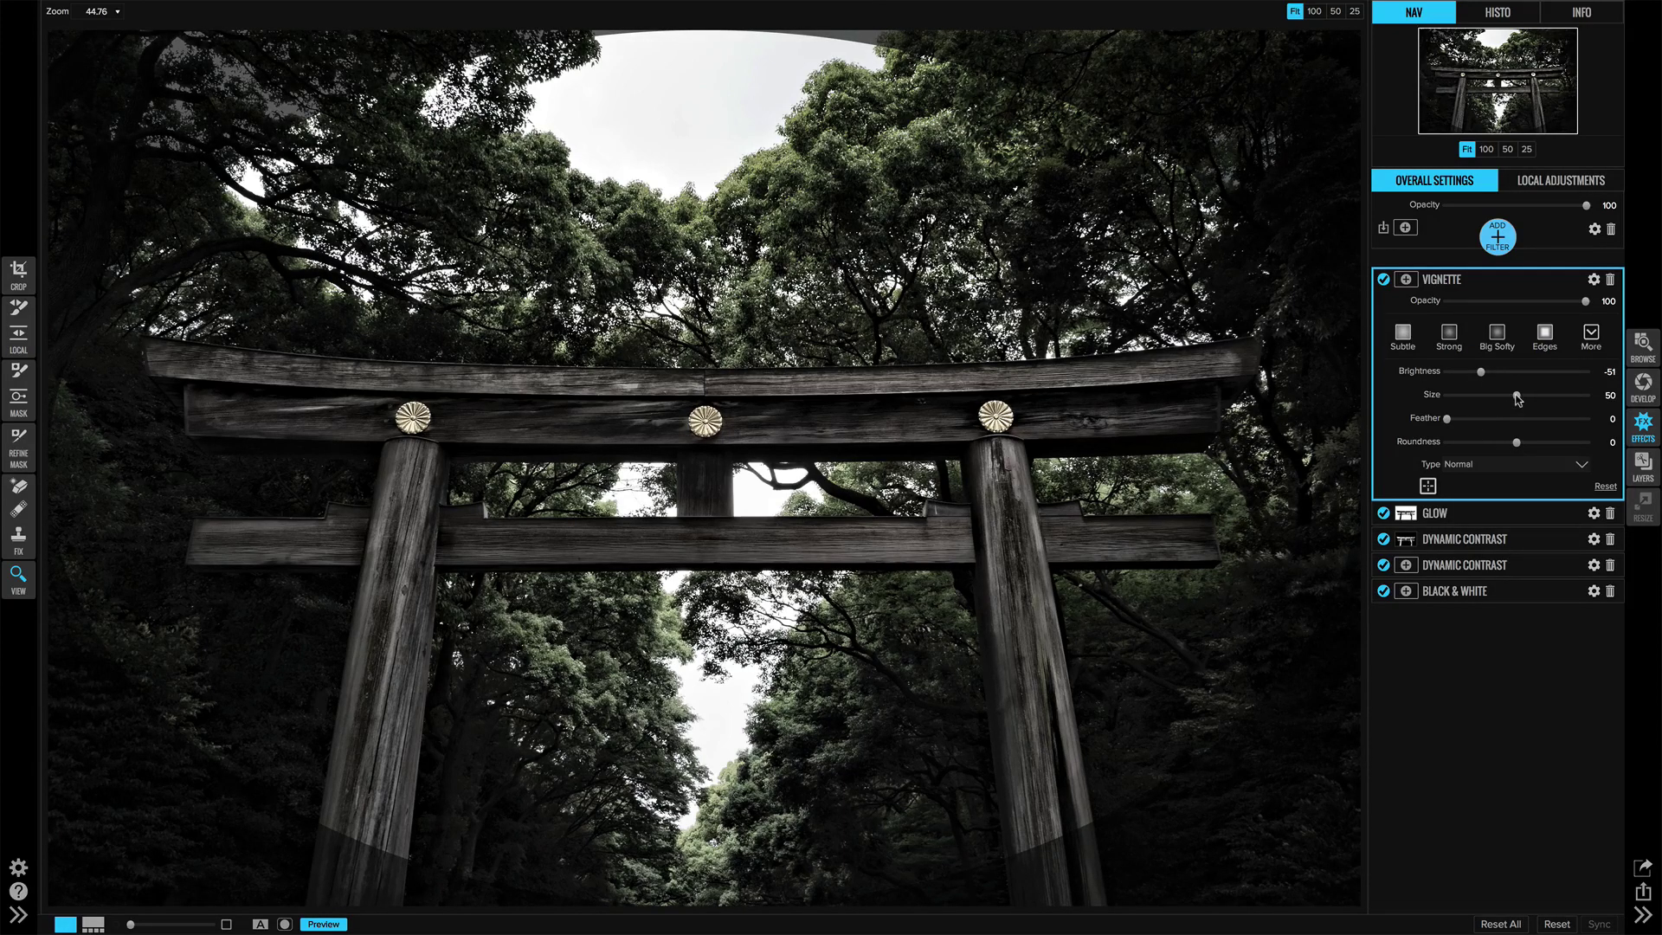
left_click_drag(1518, 400, 1506, 443)
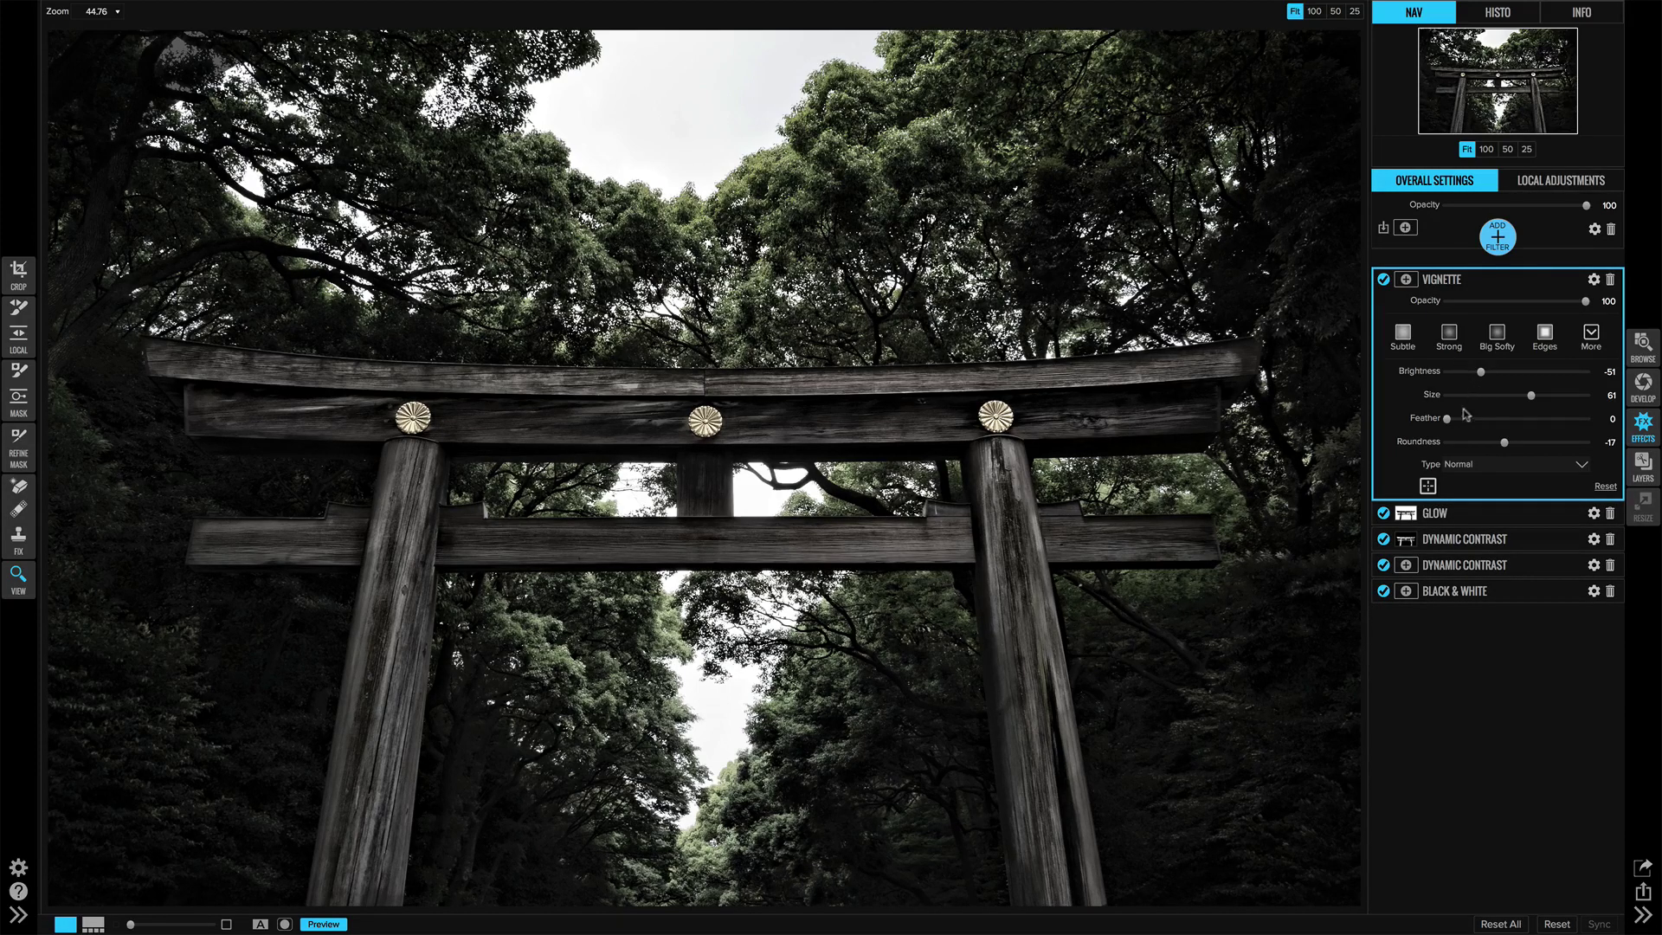
left_click_drag(1449, 419, 1594, 420)
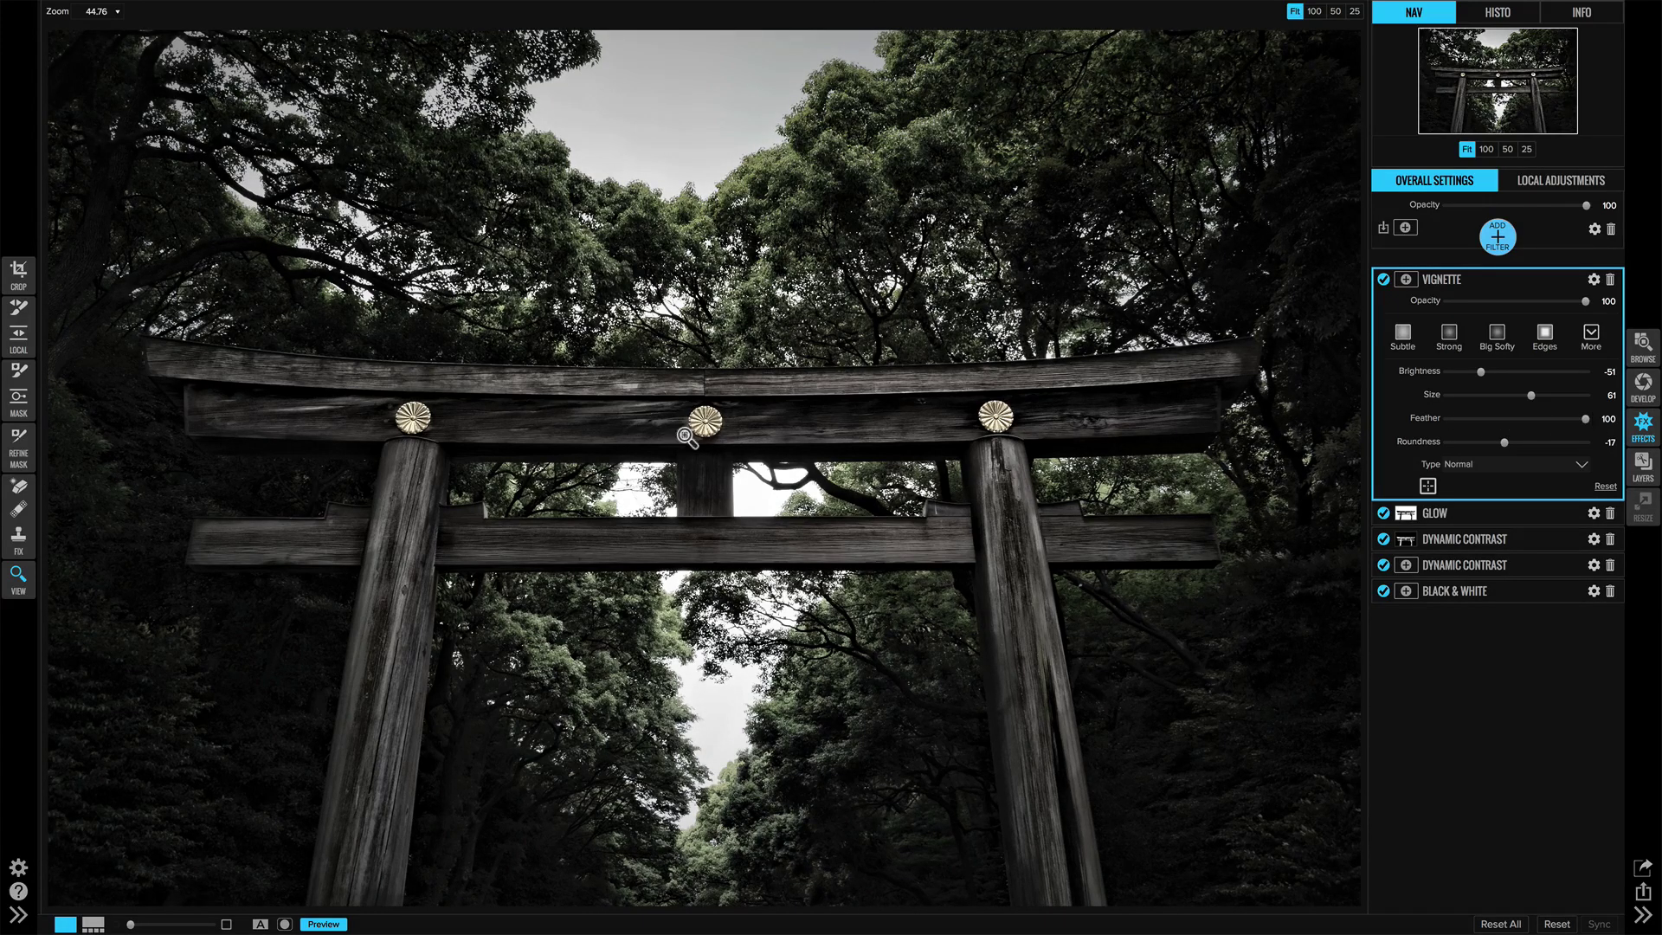
Step: Apply a Linear Top gradient mask to the Vignette, fading it out above the gate's middle
left_click(20, 403)
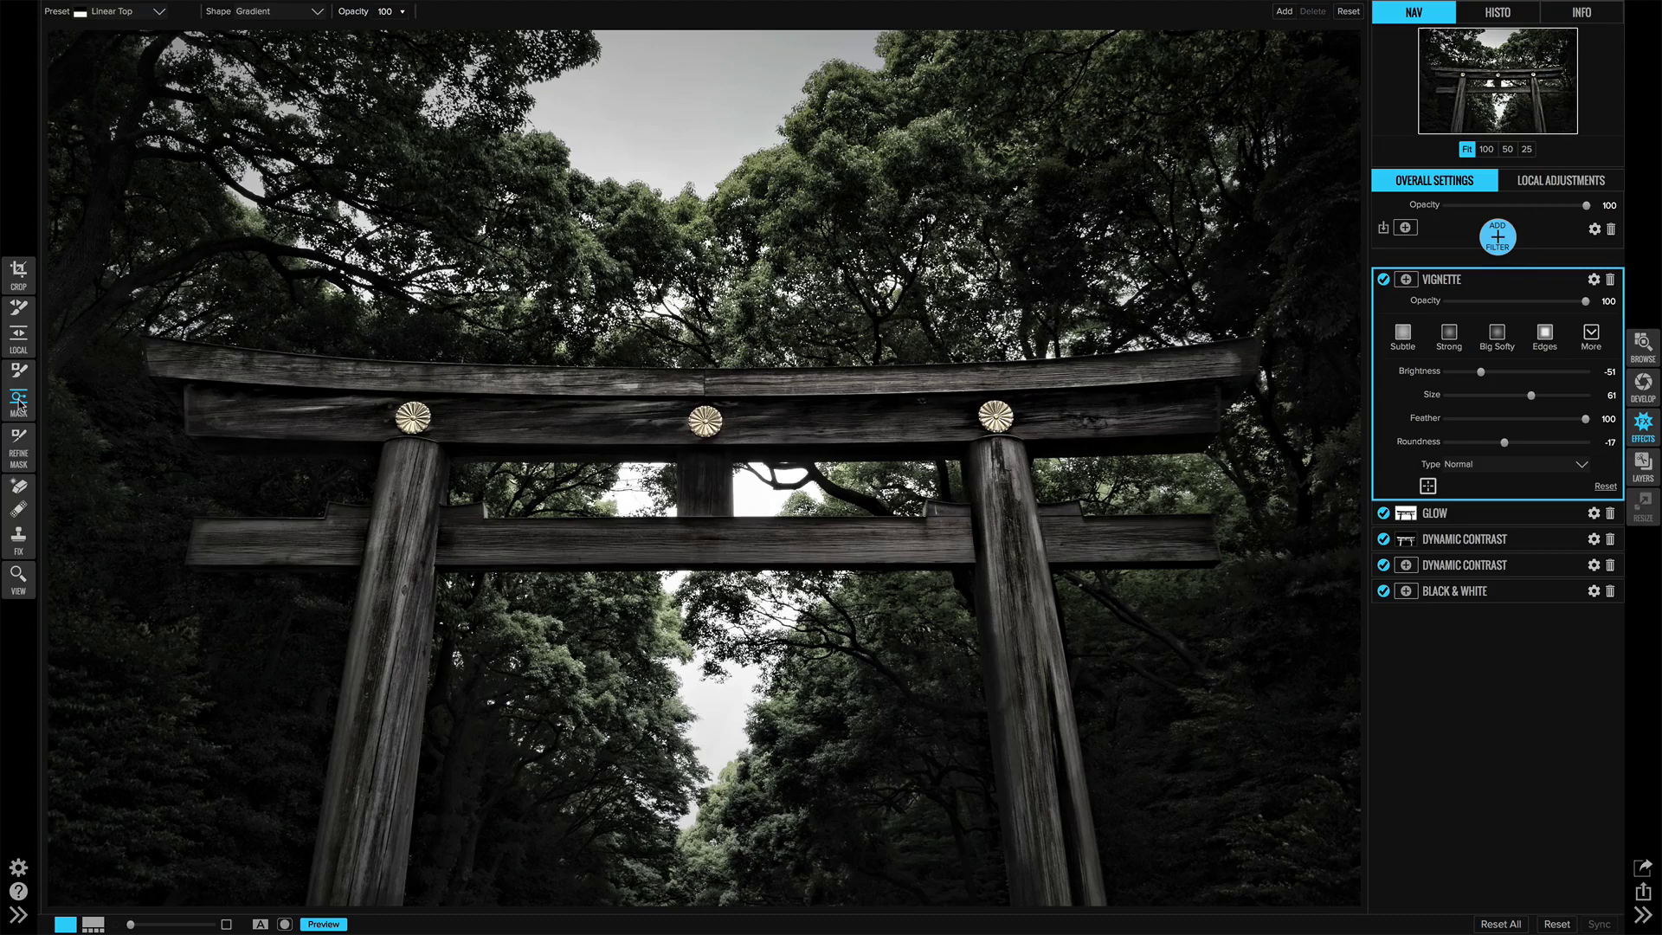
left_click(713, 474)
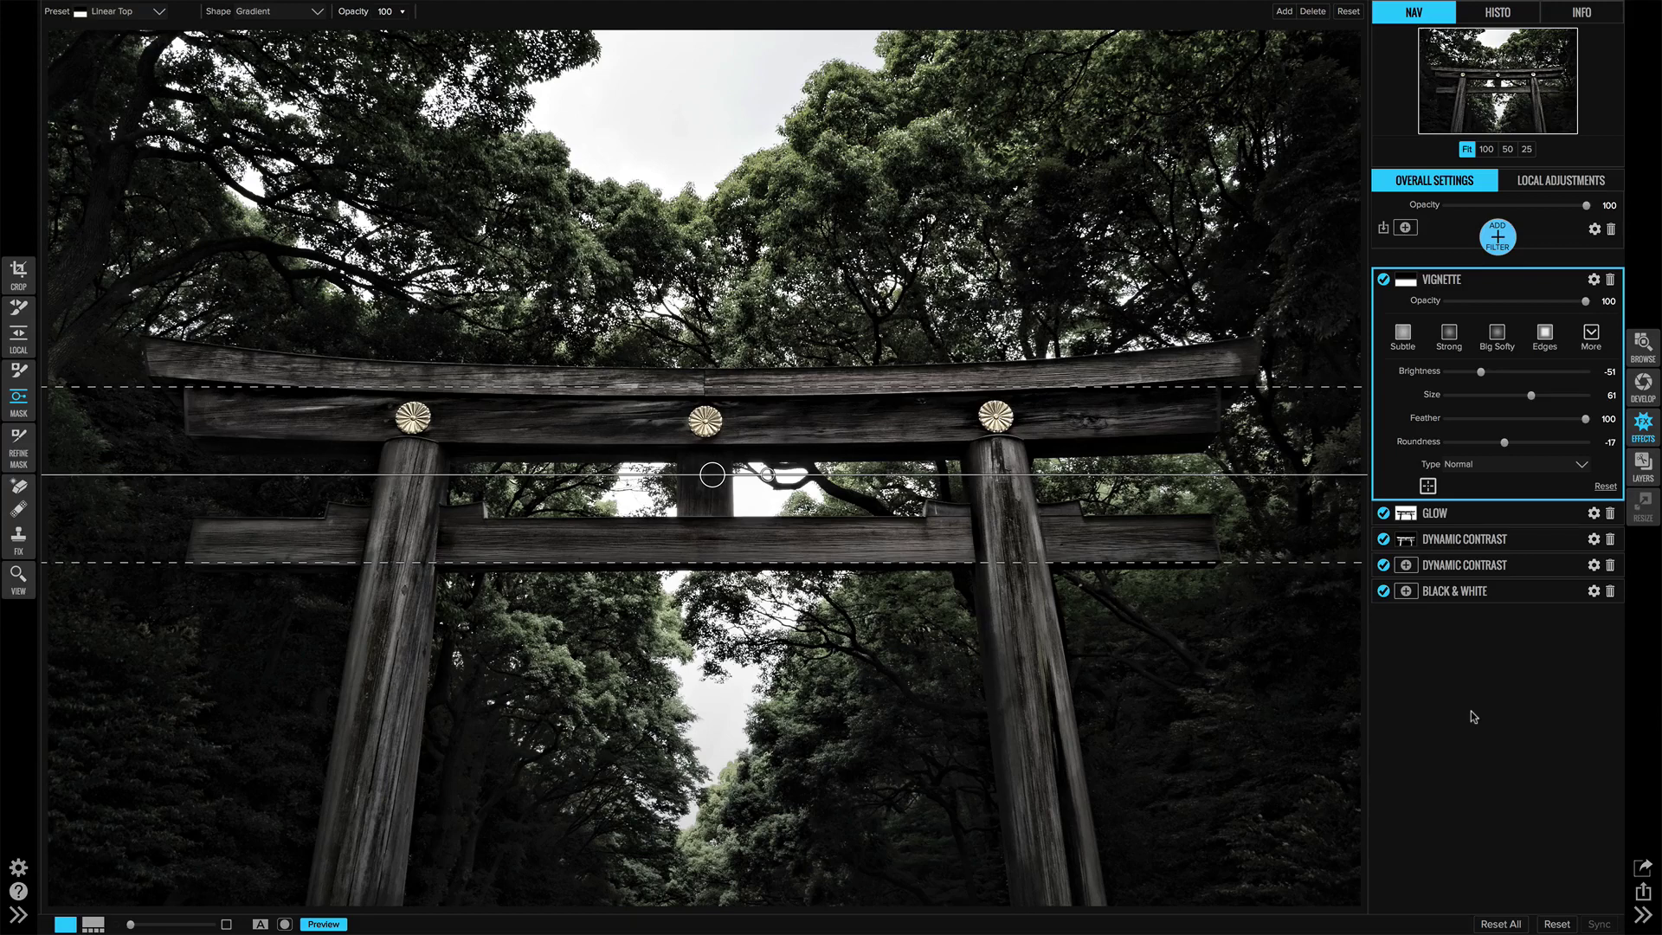
Step: Collapse the Vignette settings and switch off all five filters to view the original photo
left_click(1569, 283)
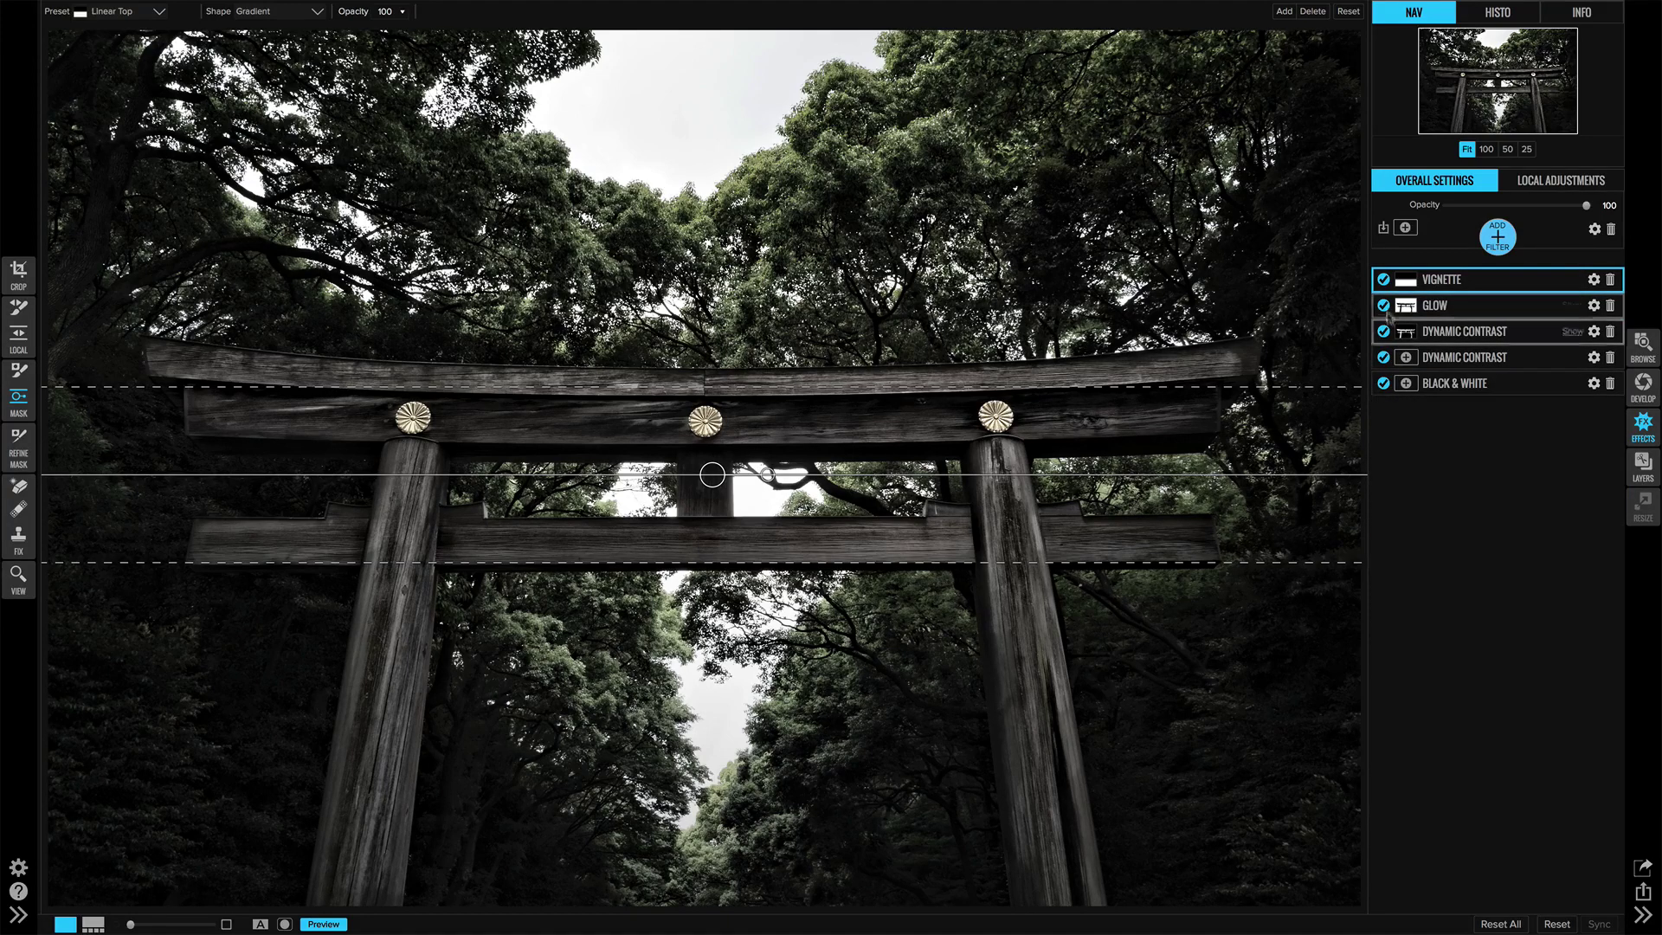
left_click(1383, 279)
left_click(1383, 305)
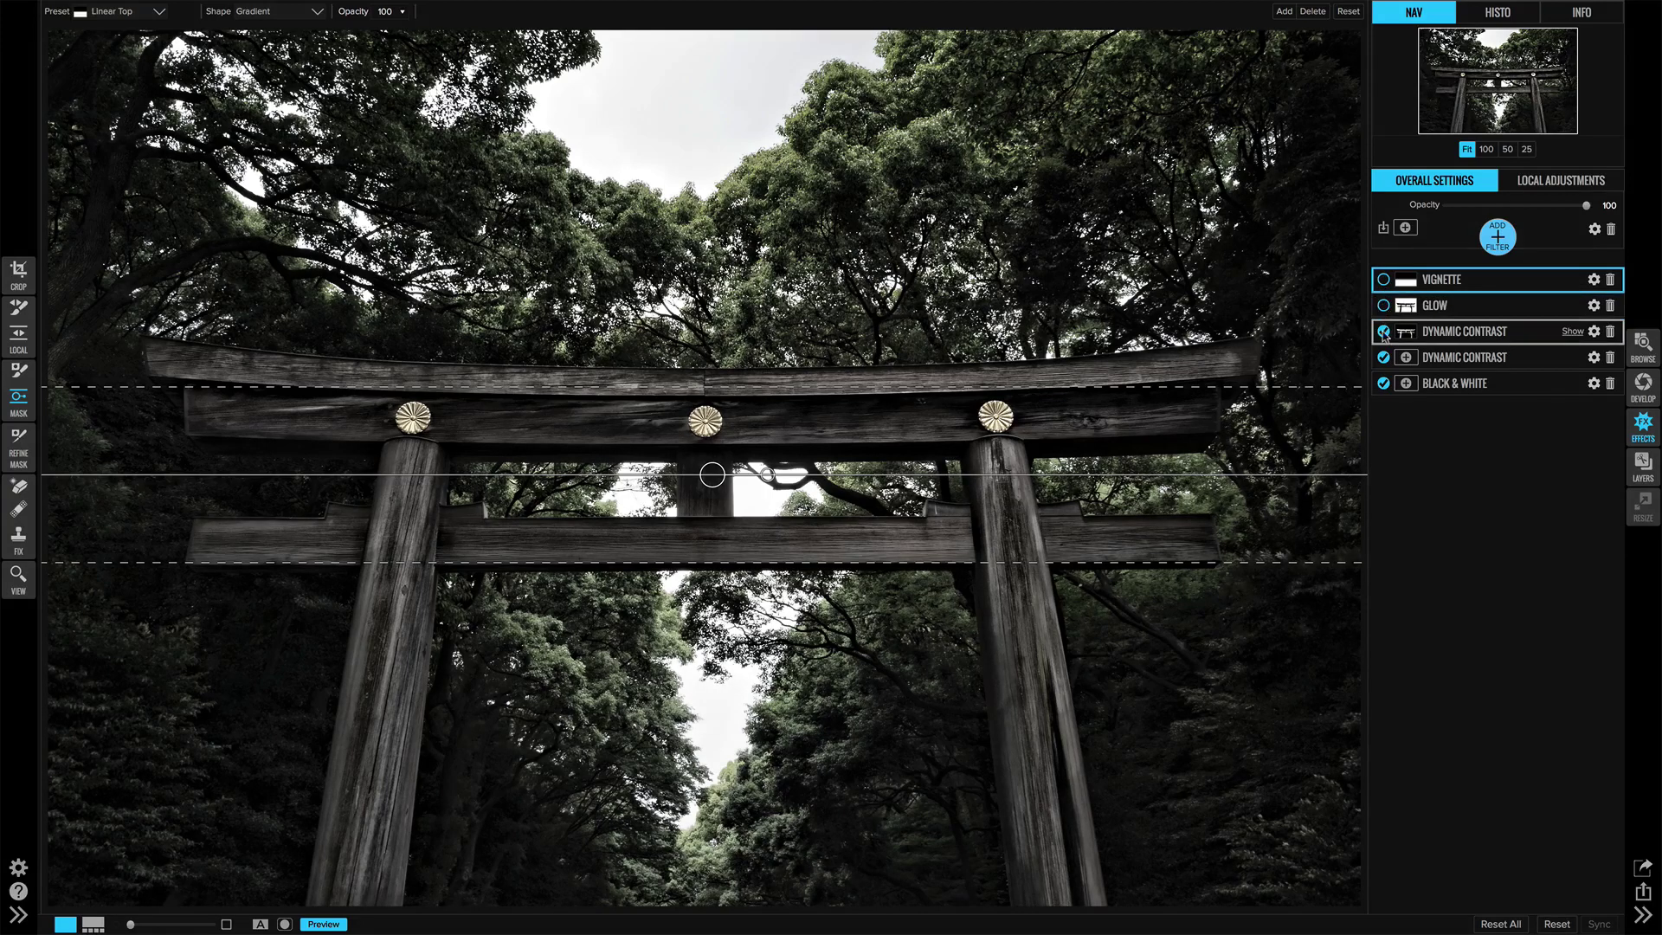
left_click(1383, 332)
left_click(1383, 358)
left_click(1383, 384)
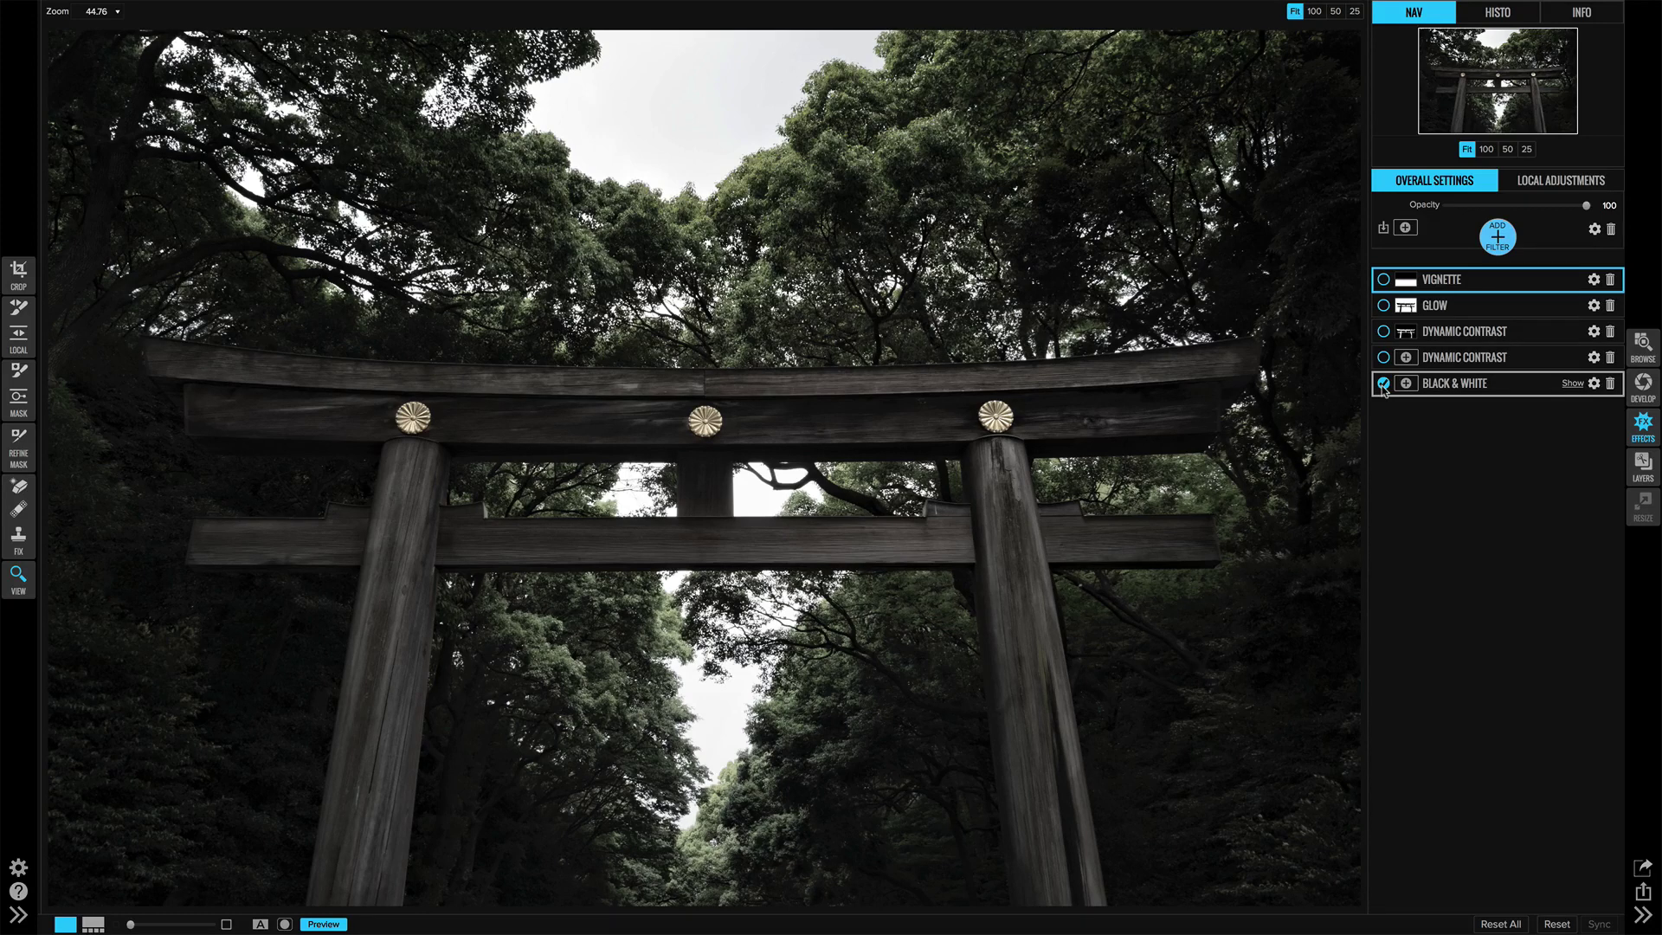
Step: Switch the filters back on and test the overall Opacity slider for comparison
left_click(1384, 358)
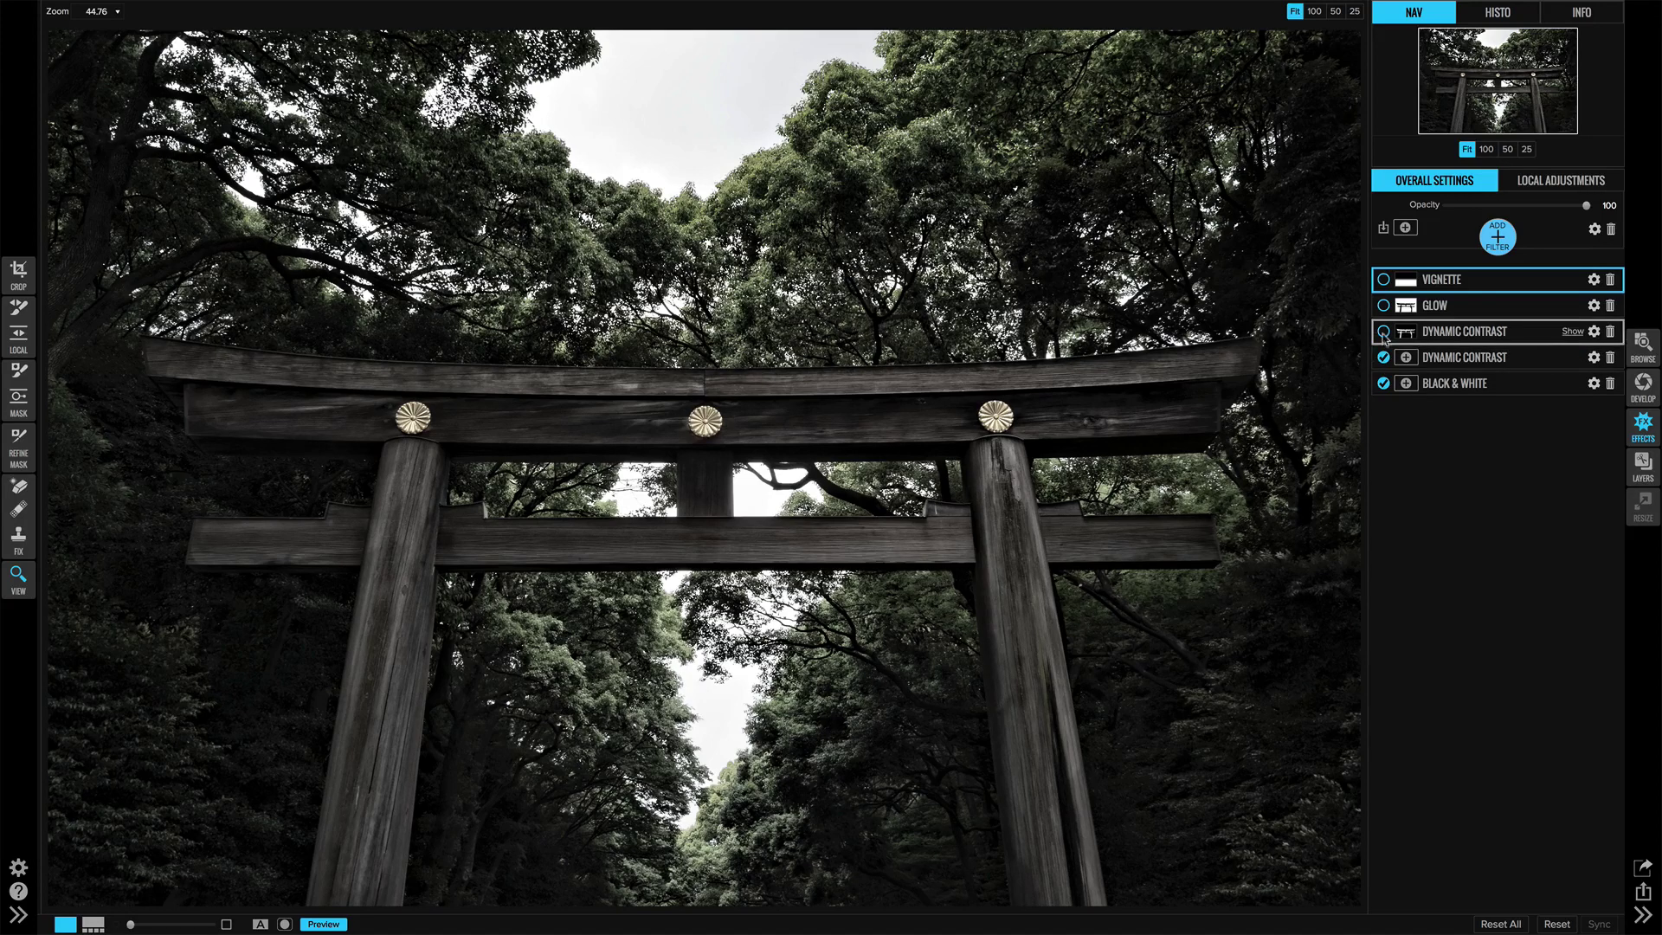
left_click(1384, 333)
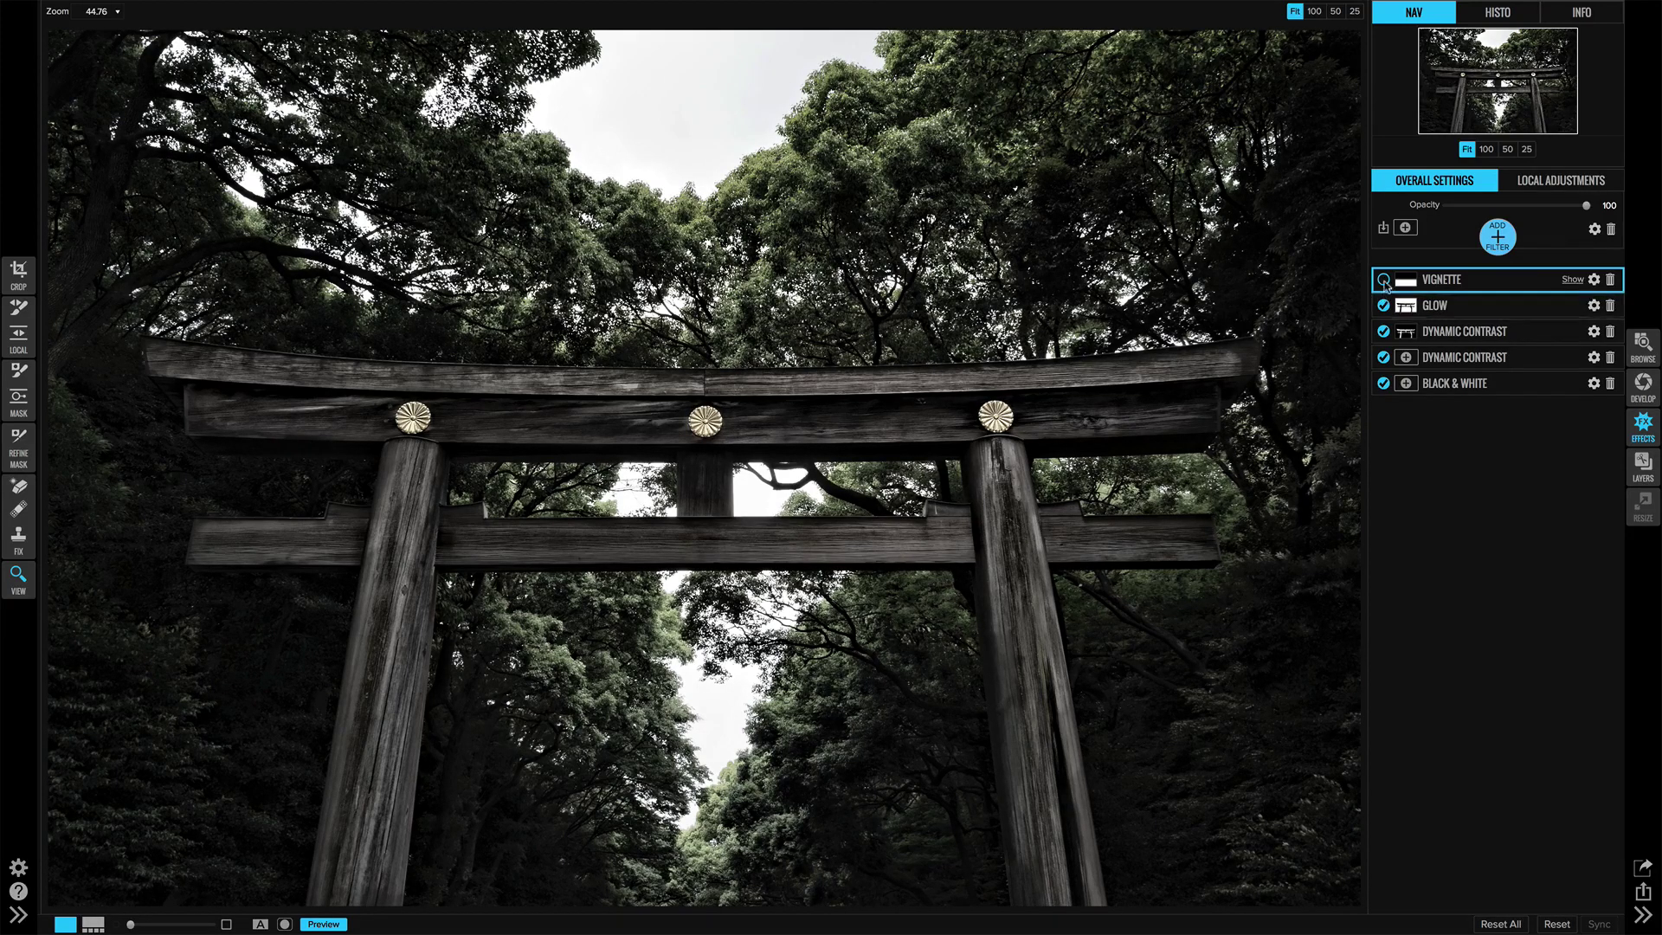
left_click(1383, 280)
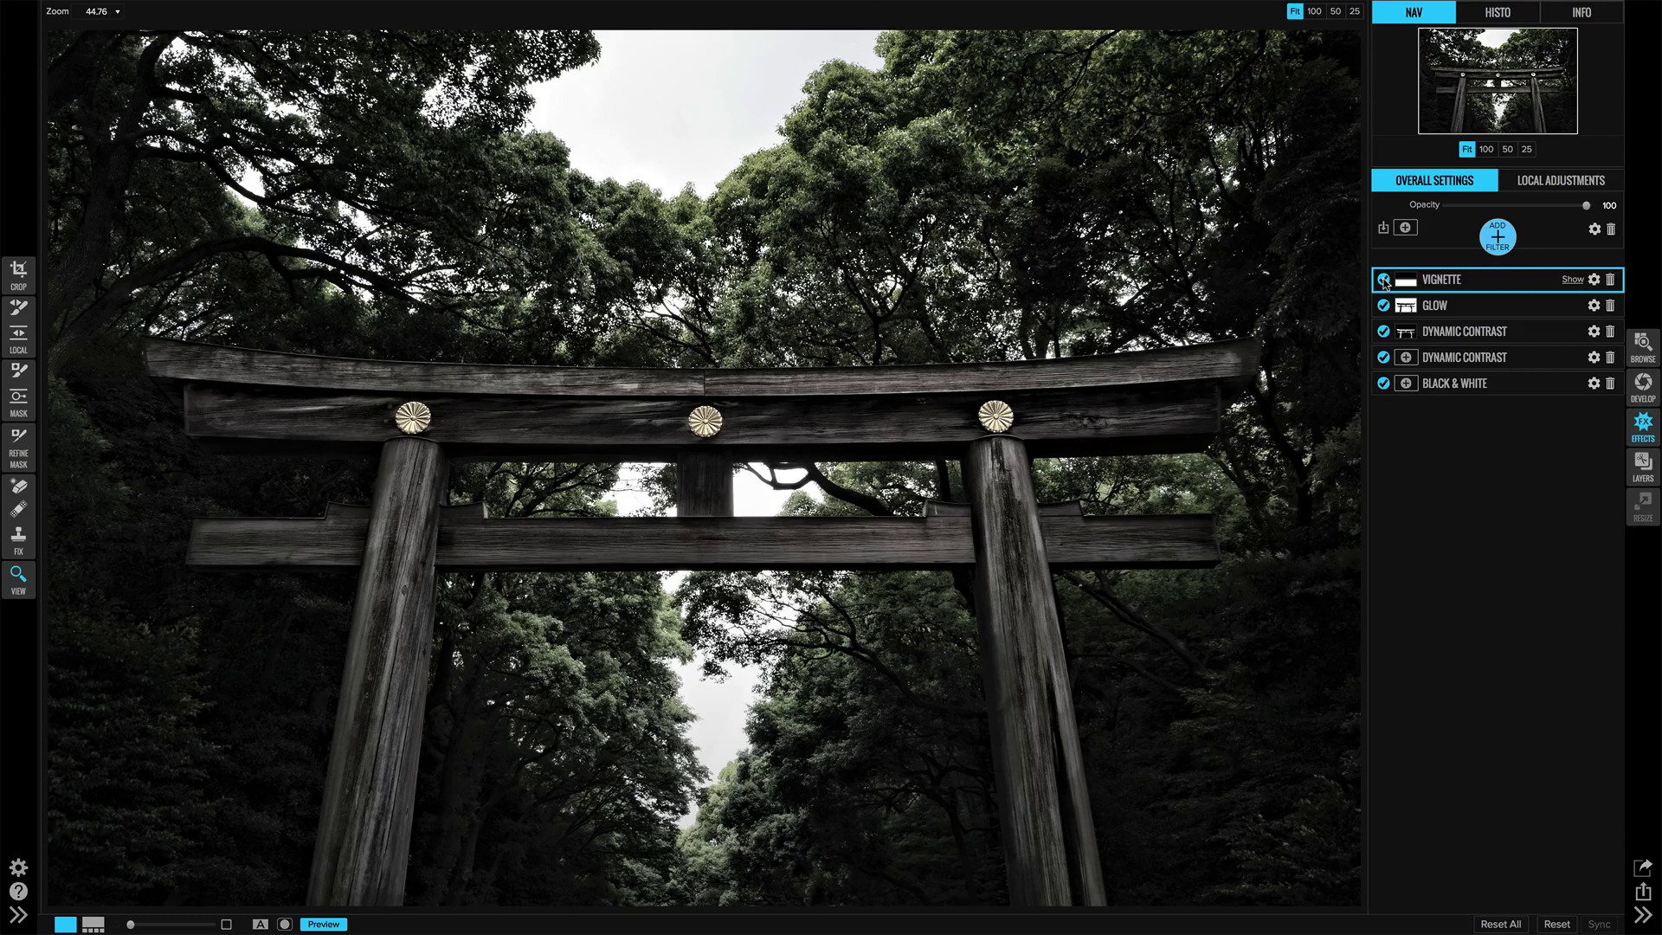
mouse_move(1586, 206)
left_mouse_down()
mouse_move(1444, 207)
mouse_move(1590, 222)
left_mouse_up()
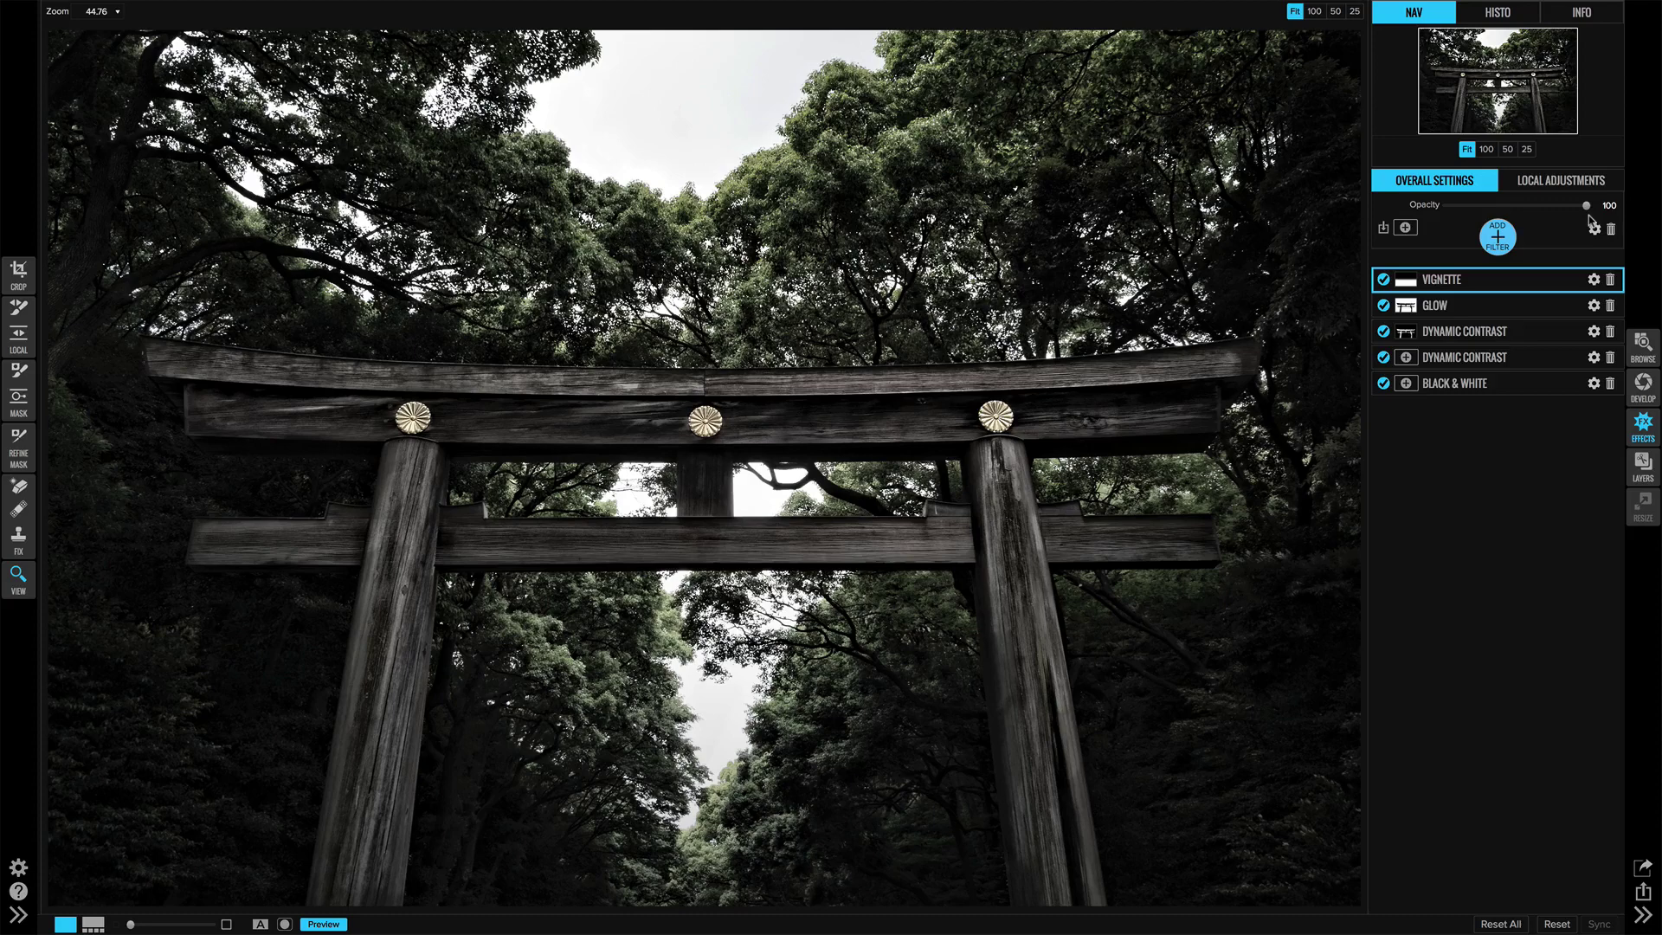